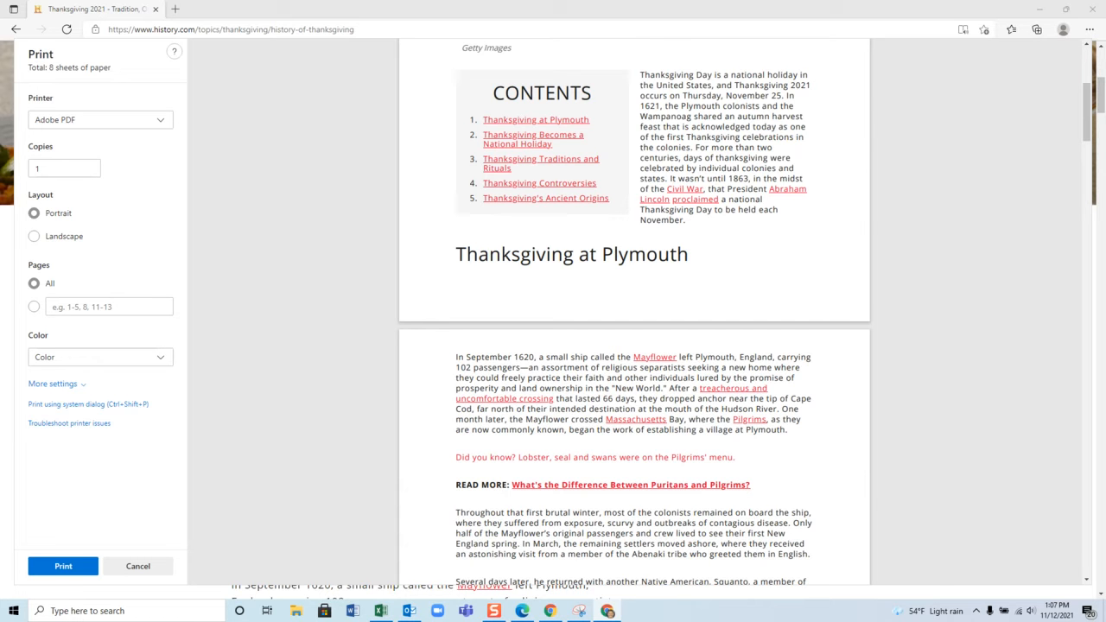
# Open Snipping Tool and capture the print preview pages, leaving out the print settings pane.
pyautogui.click(576, 615)
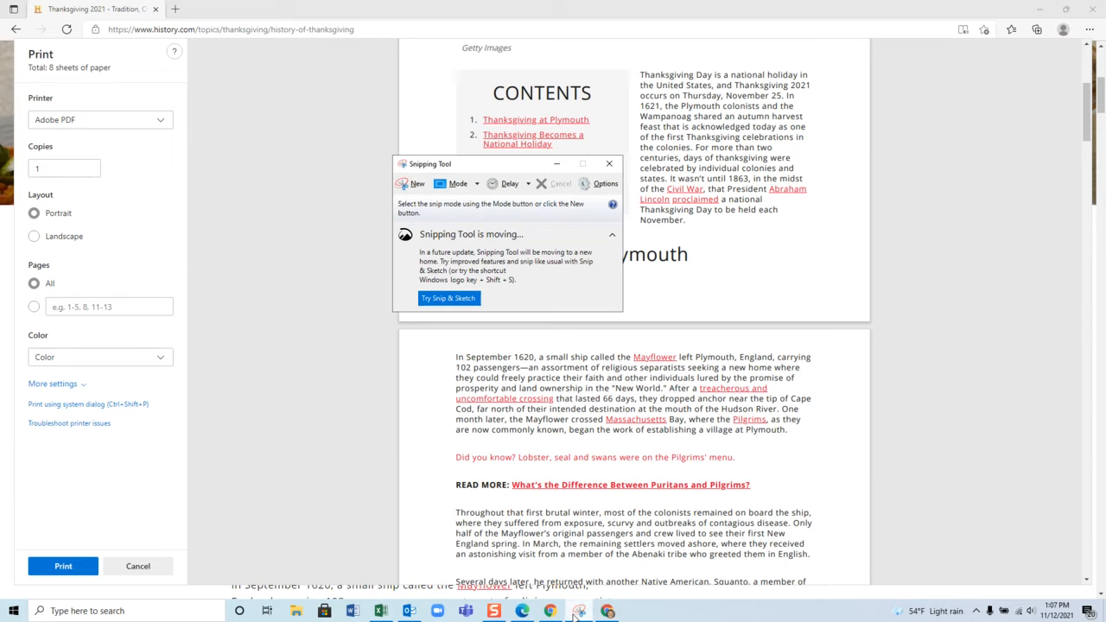
pyautogui.click(415, 185)
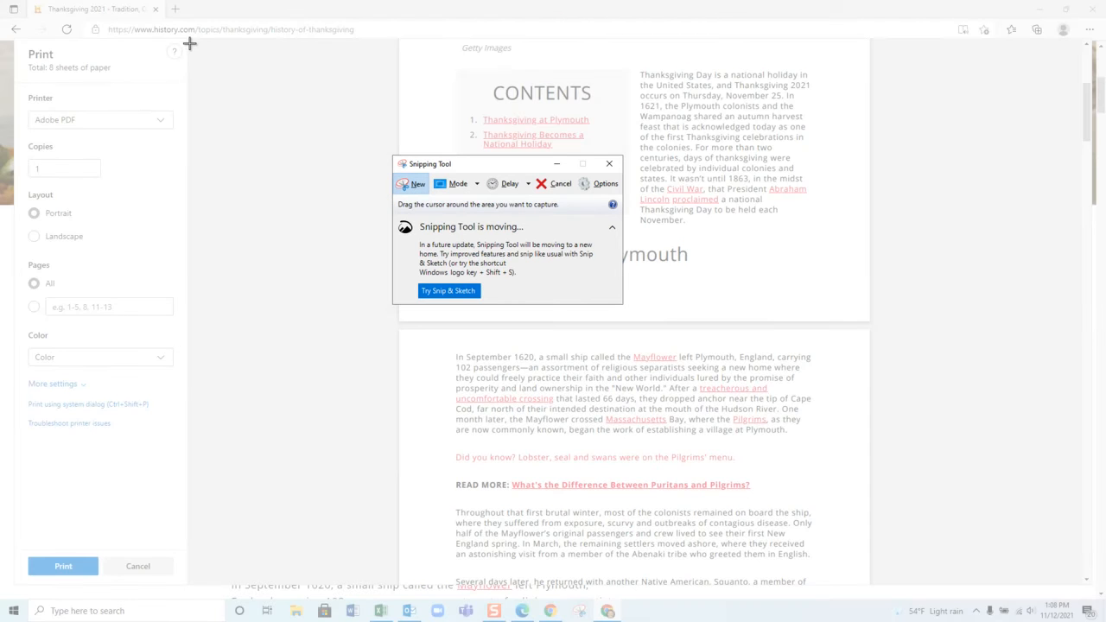
pyautogui.moveTo(186, 39); pyautogui.dragTo(1081, 584)
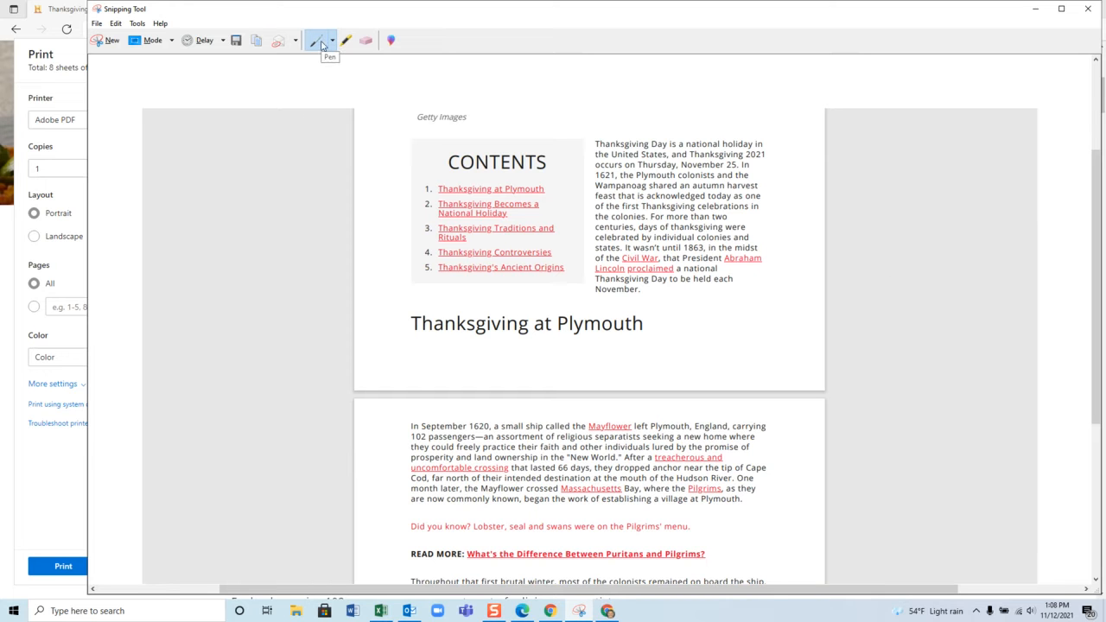
# Examine the custom pen's color, thickness and tip options, and cancel without changing them.
pyautogui.click(349, 42)
pyautogui.click(316, 41)
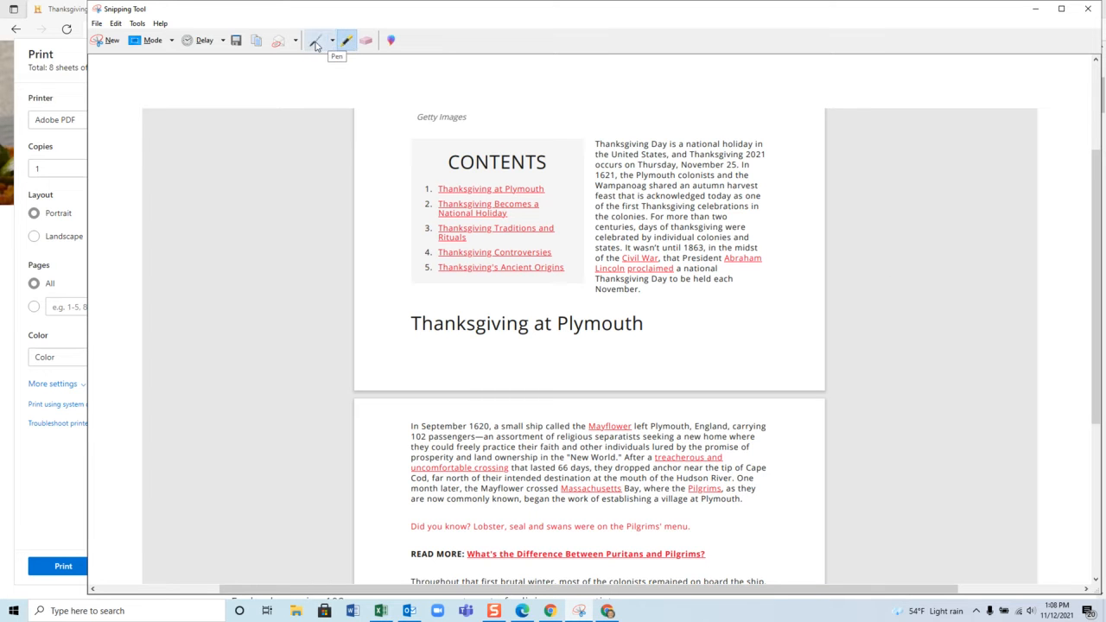
pyautogui.click(333, 41)
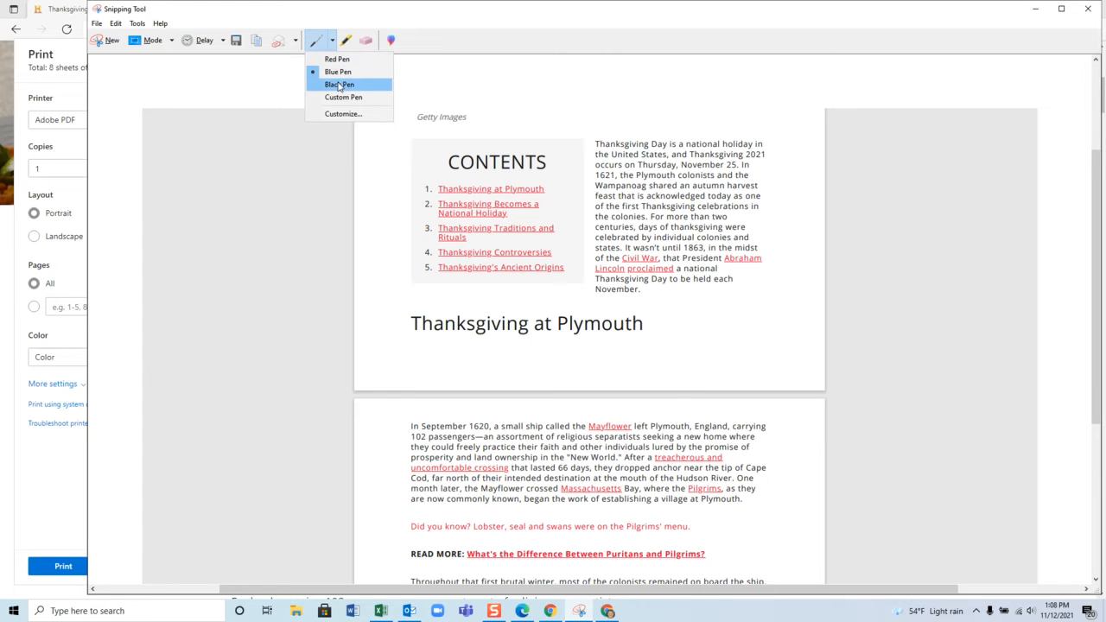
pyautogui.click(346, 114)
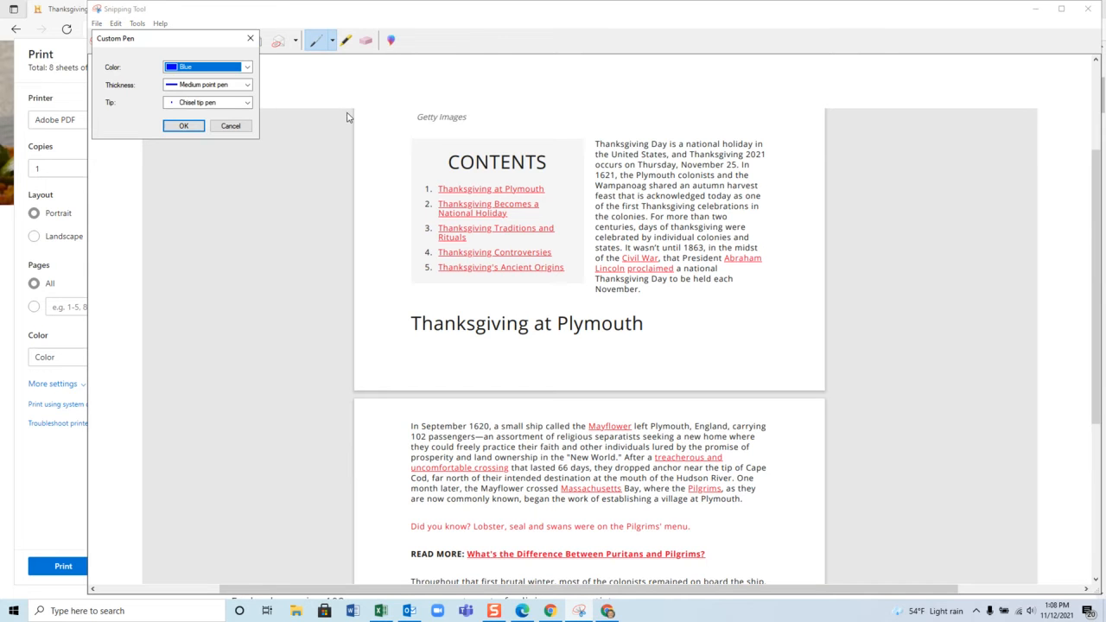
pyautogui.click(248, 67)
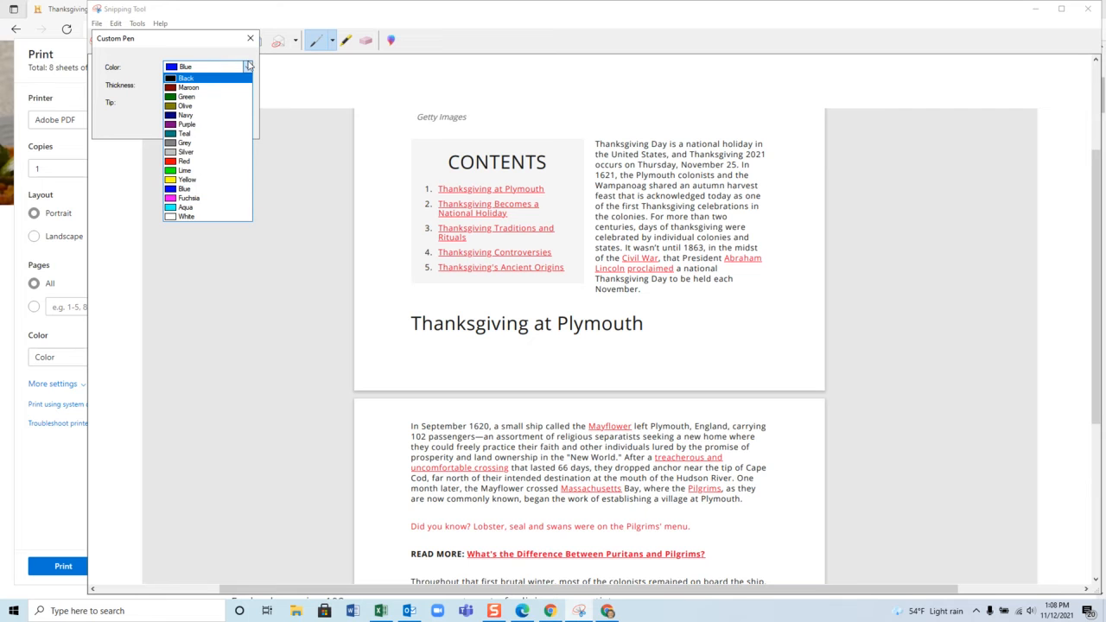
pyautogui.click(248, 69)
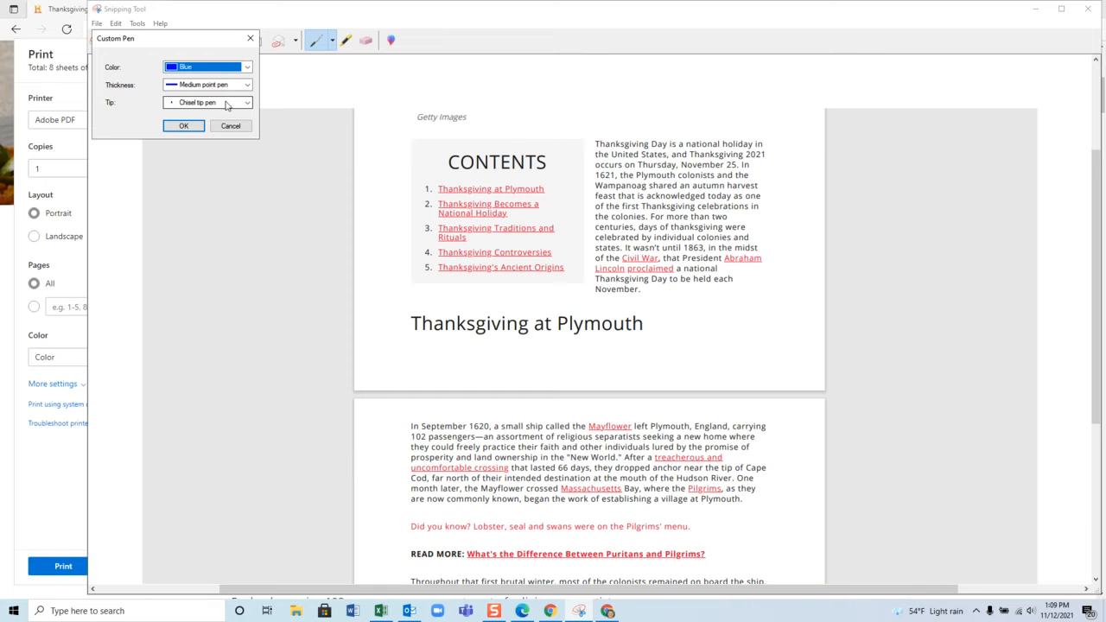
pyautogui.click(237, 128)
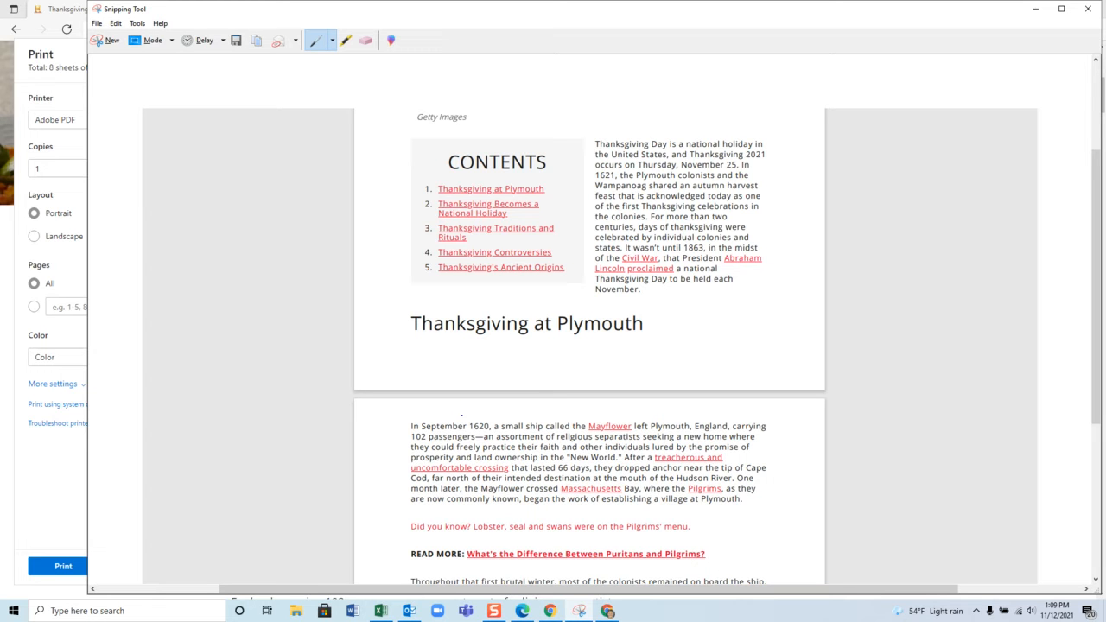
# Circle the words "September 1620" with the blue pen and erase the circle.
pyautogui.moveTo(461, 415)
pyautogui.mouseDown()
pyautogui.moveTo(423, 416)
pyautogui.moveTo(418, 429)
pyautogui.moveTo(495, 437)
pyautogui.moveTo(499, 424)
pyautogui.moveTo(451, 415)
pyautogui.mouseUp()
pyautogui.click(367, 41)
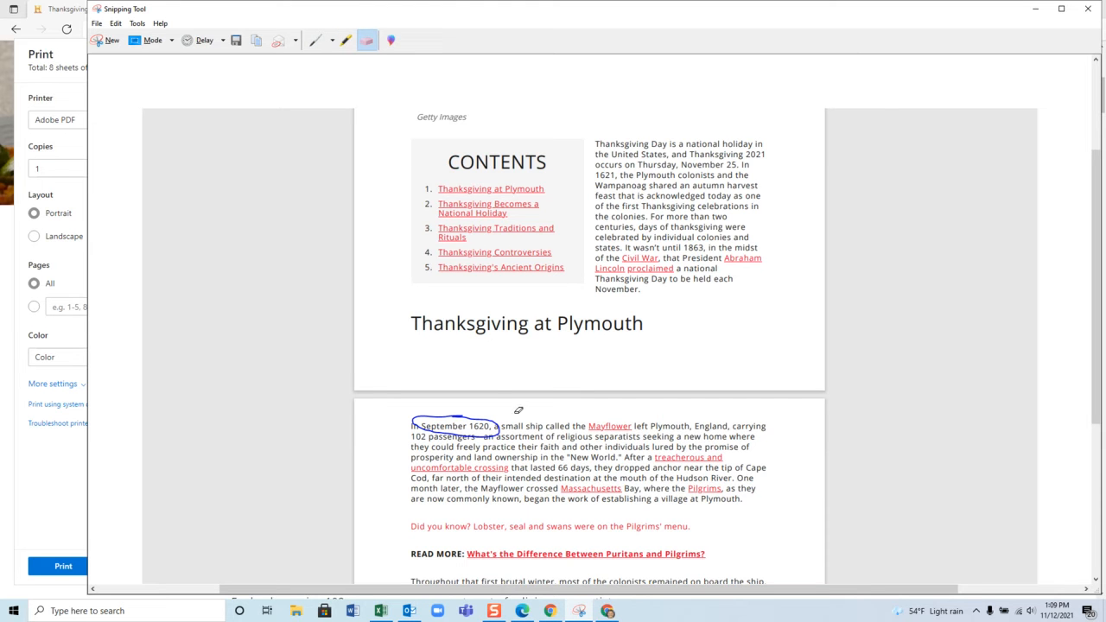
pyautogui.moveTo(454, 445); pyautogui.dragTo(477, 417)
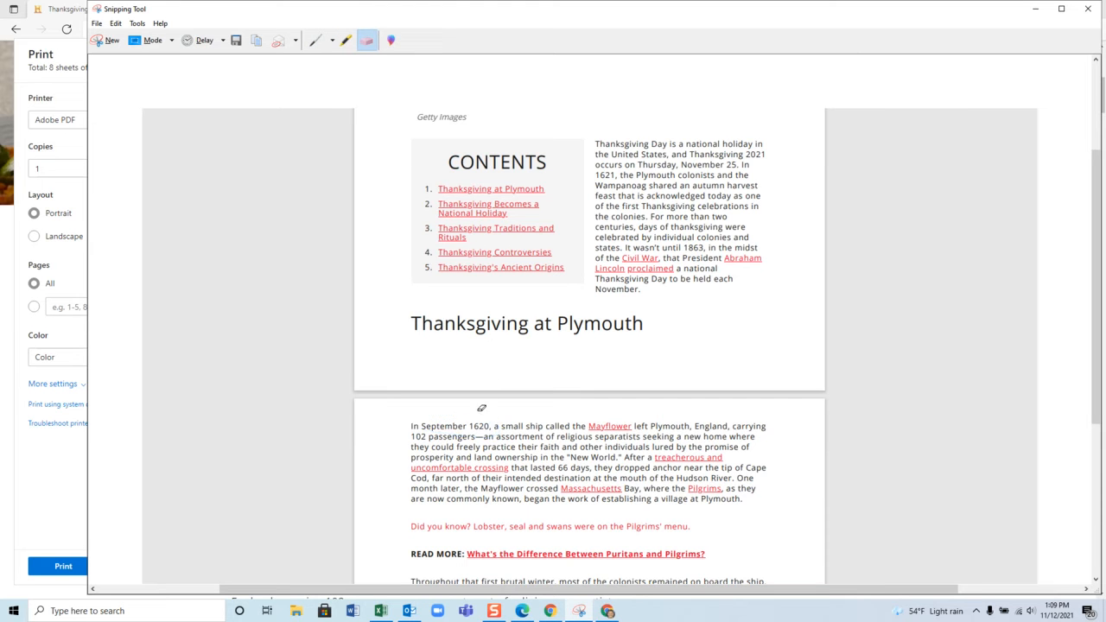
# Draw a blue pen arrow pointing at "September 1620" and highlight the heading "Thanksgiving at Plymouth" in yellow.
pyautogui.click(314, 41)
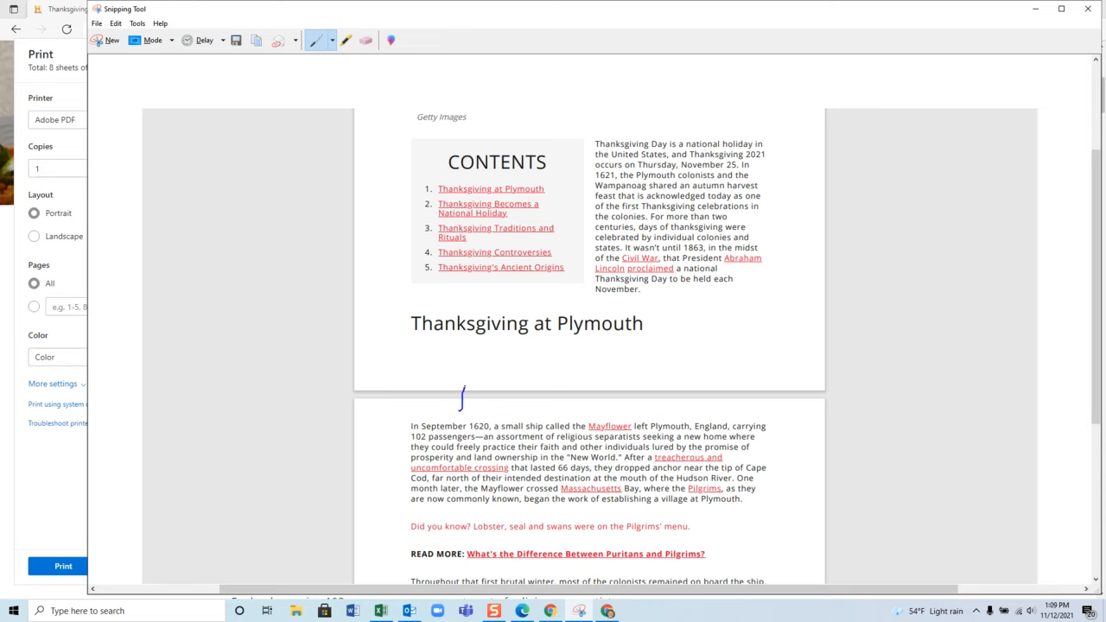
pyautogui.moveTo(462, 409)
pyautogui.mouseDown()
pyautogui.moveTo(435, 388)
pyautogui.moveTo(378, 338)
pyautogui.mouseUp()
pyautogui.click(345, 40)
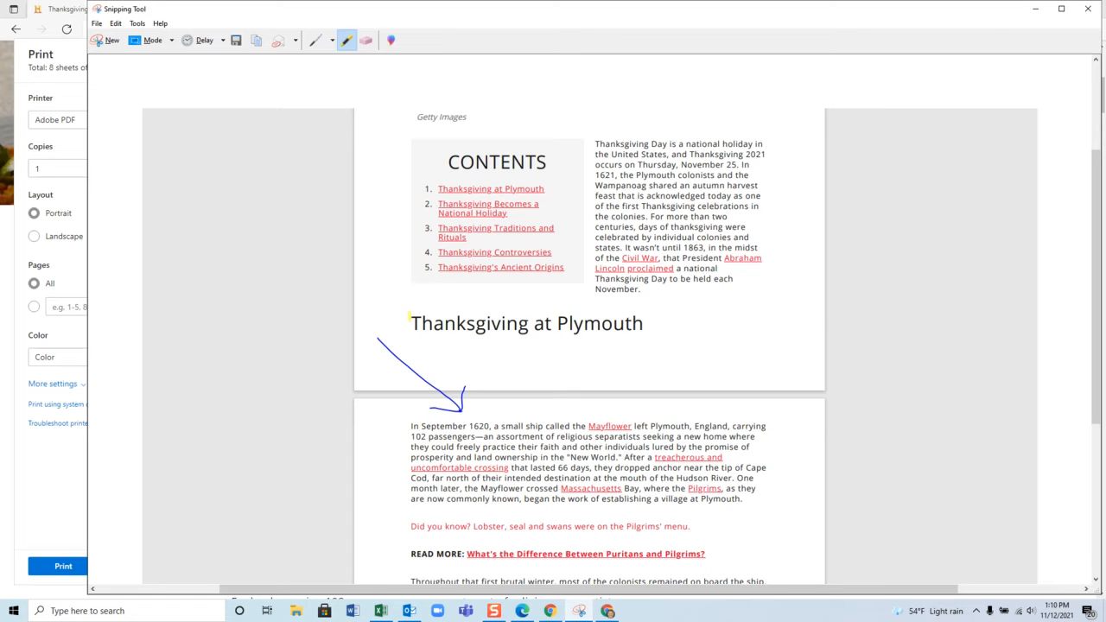
pyautogui.moveTo(407, 321)
pyautogui.mouseDown()
pyautogui.moveTo(643, 322)
pyautogui.moveTo(555, 329)
pyautogui.moveTo(411, 325)
pyautogui.moveTo(417, 315)
pyautogui.moveTo(649, 316)
pyautogui.moveTo(635, 322)
pyautogui.mouseUp()
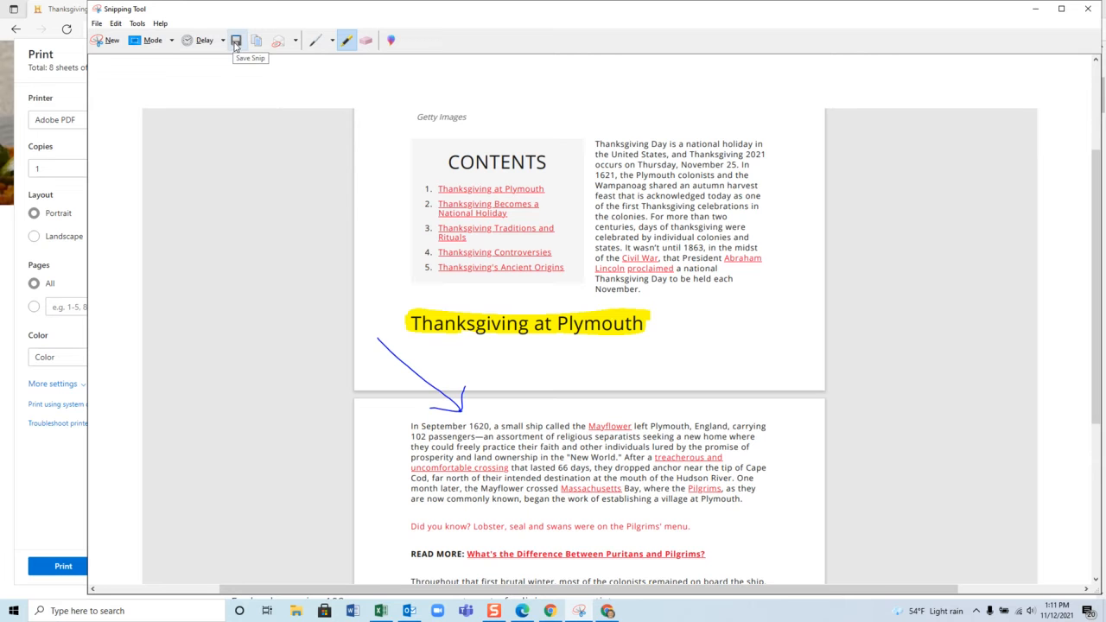
# Review the options for emailing the snip and minimize the snip window.
pyautogui.click(295, 42)
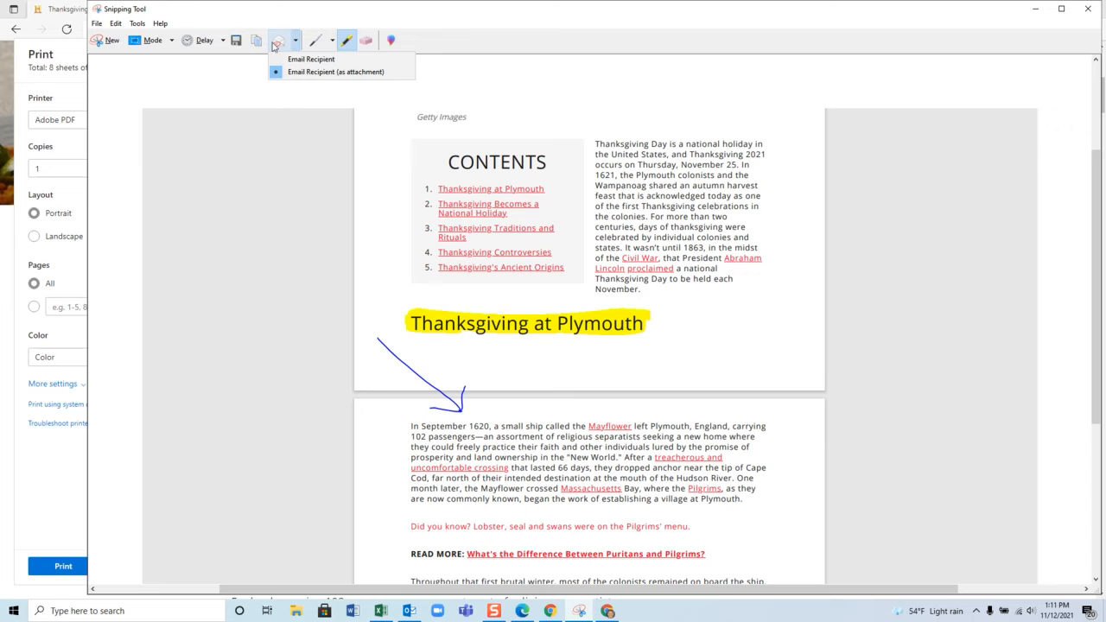
pyautogui.click(293, 47)
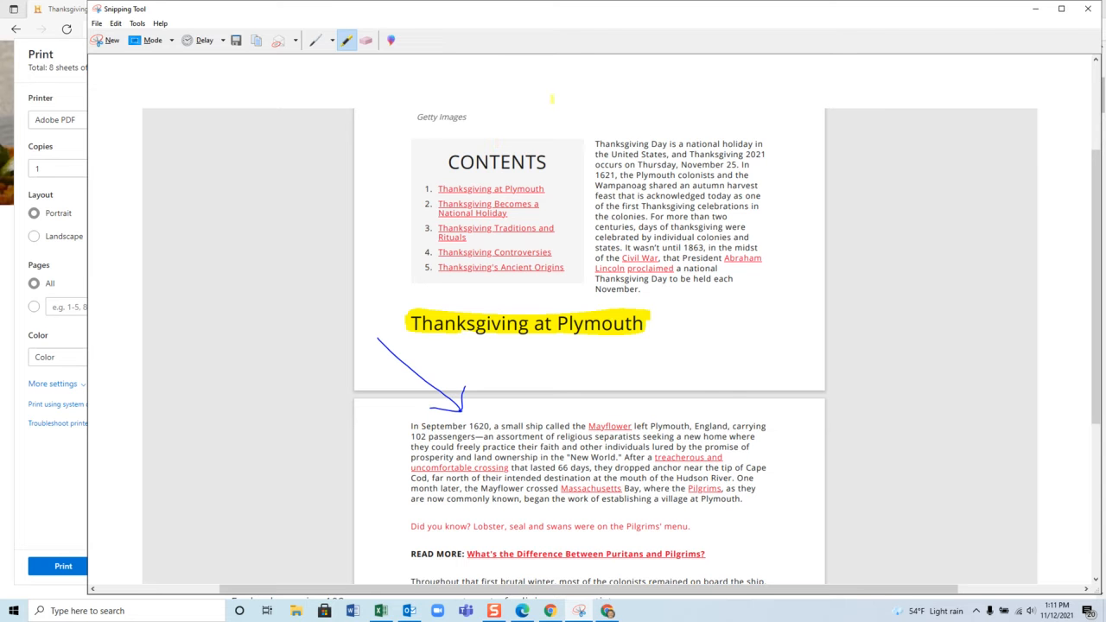
pyautogui.click(1037, 13)
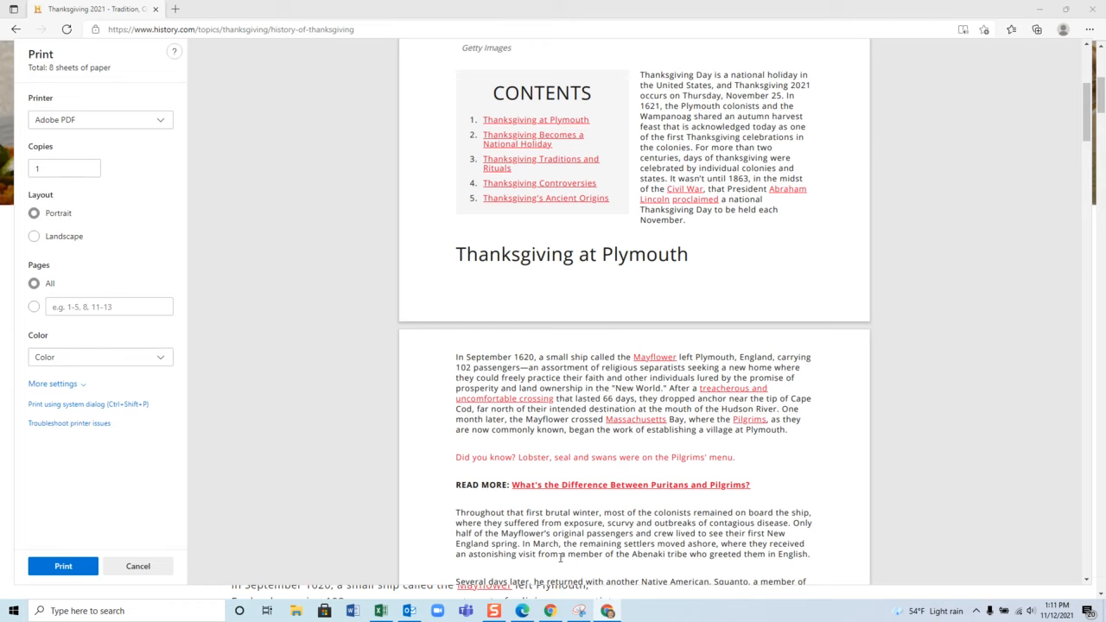
# Switch to Snagit and capture the print preview area of the browser as an image.
pyautogui.click(505, 609)
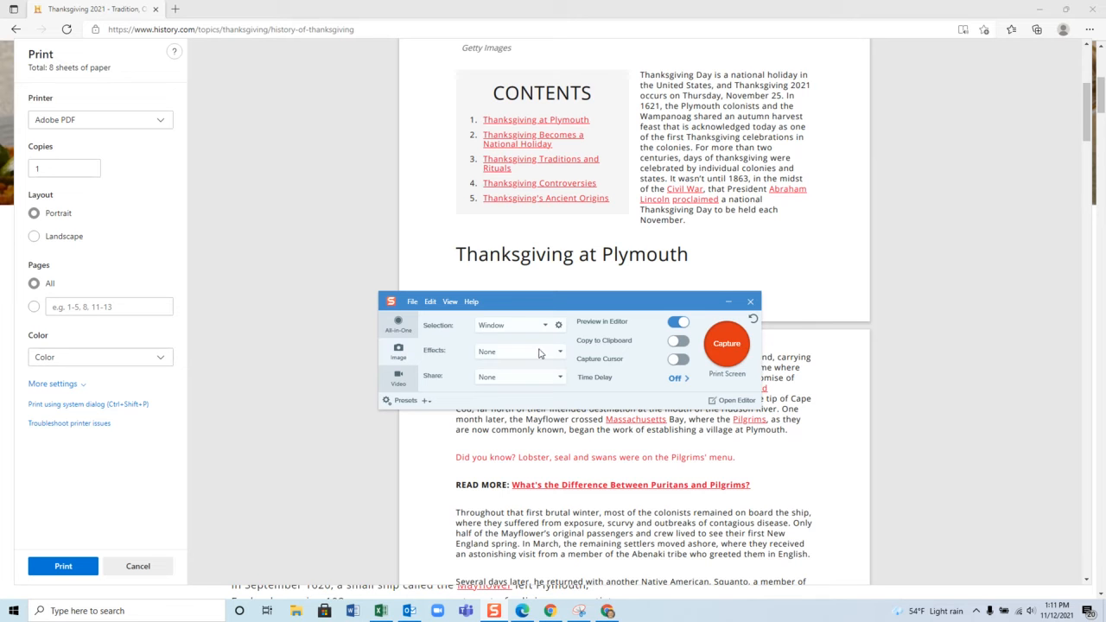
pyautogui.click(725, 345)
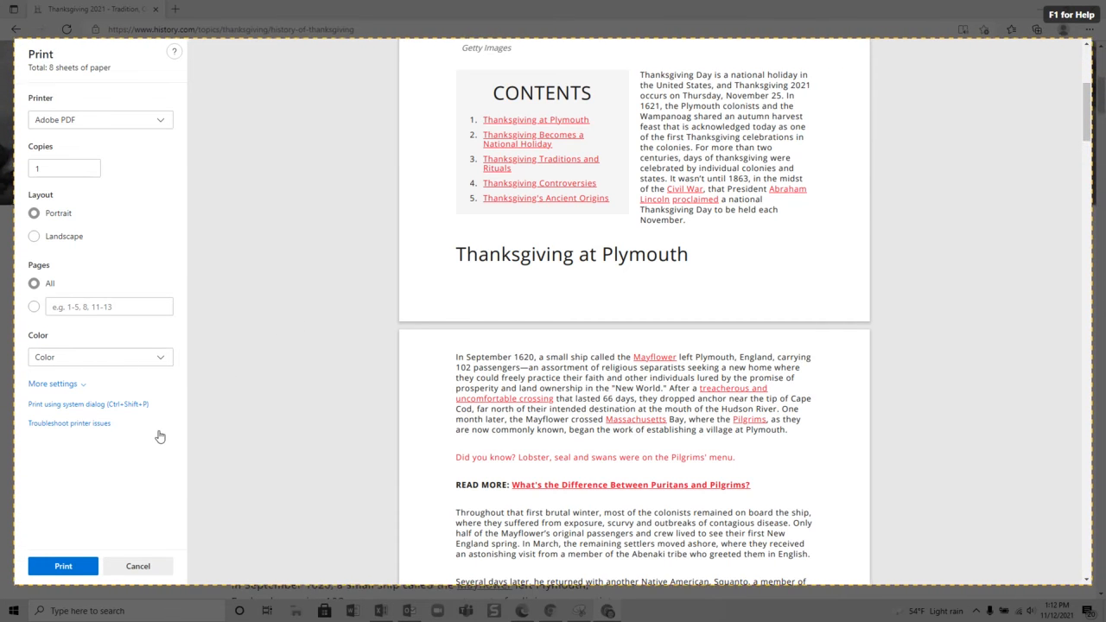
pyautogui.press('Escape')
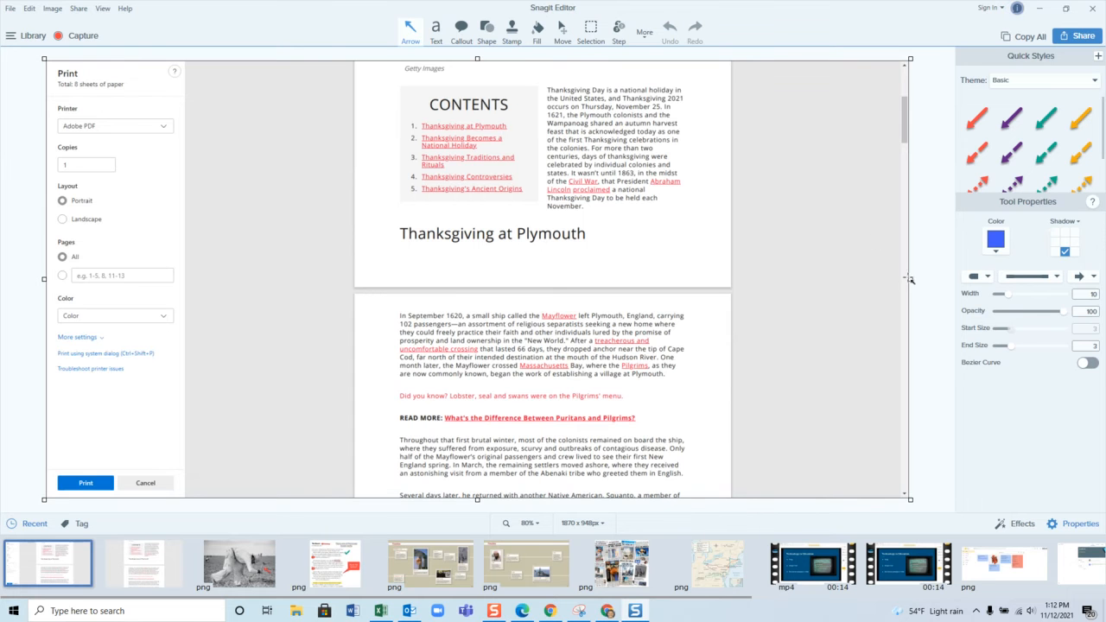
# Trim the capture's right edge slightly and crop the print settings pane off its left side, to about 1551 px wide.
pyautogui.moveTo(909, 279); pyautogui.dragTo(898, 282)
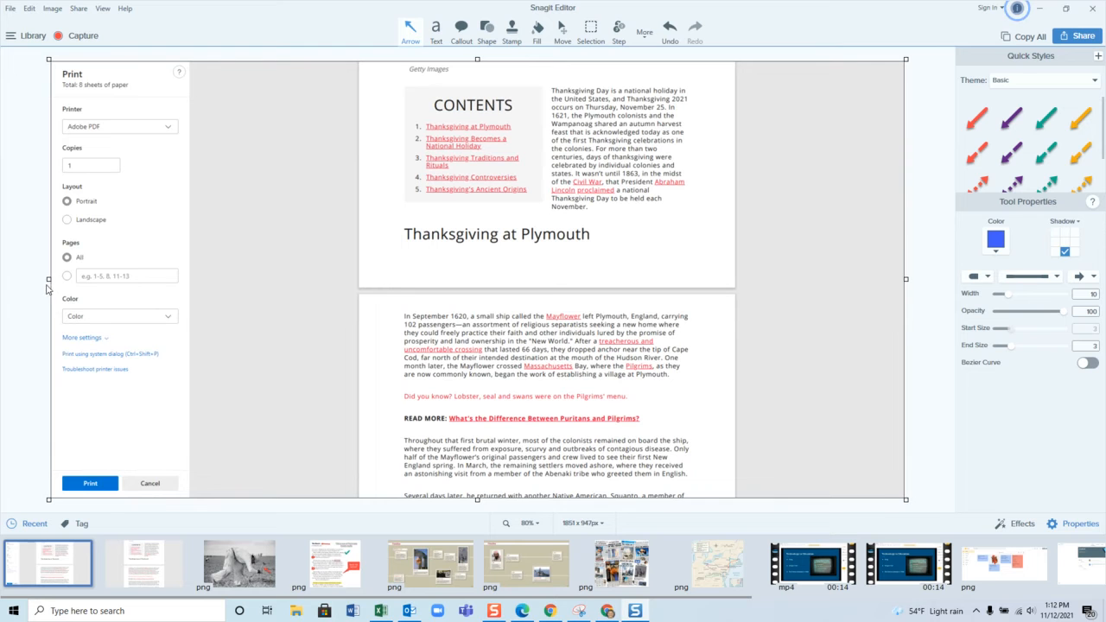
pyautogui.moveTo(48, 279); pyautogui.dragTo(190, 285)
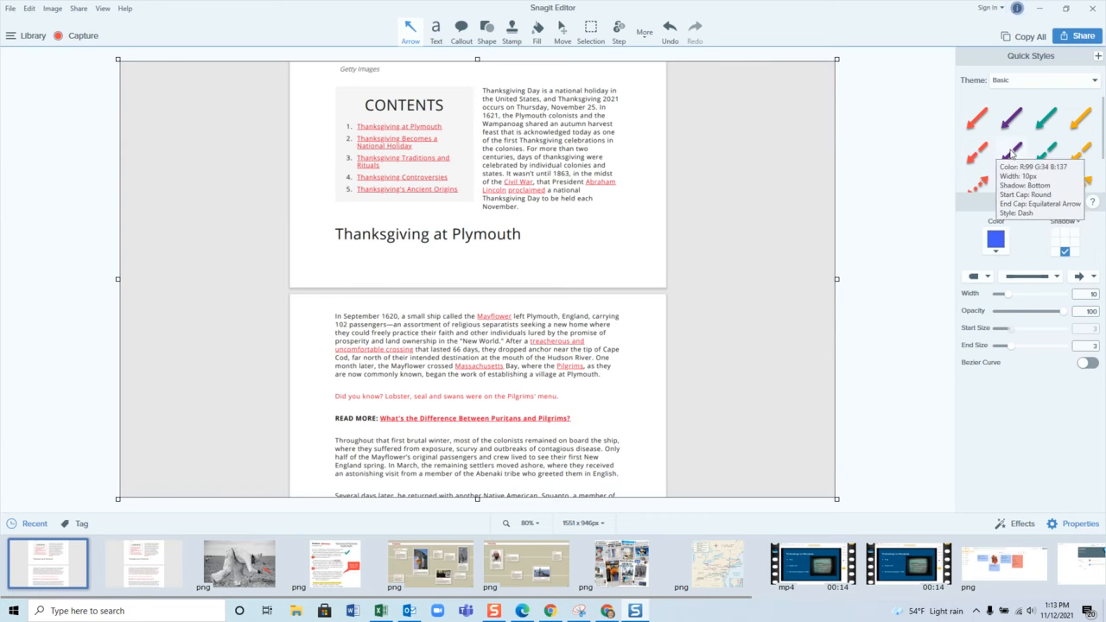
# Draw a blue arrow from below the heading "Thanksgiving at Plymouth" to "September 1620" and shorten its tail.
pyautogui.scroll(-1, 1103, 143)
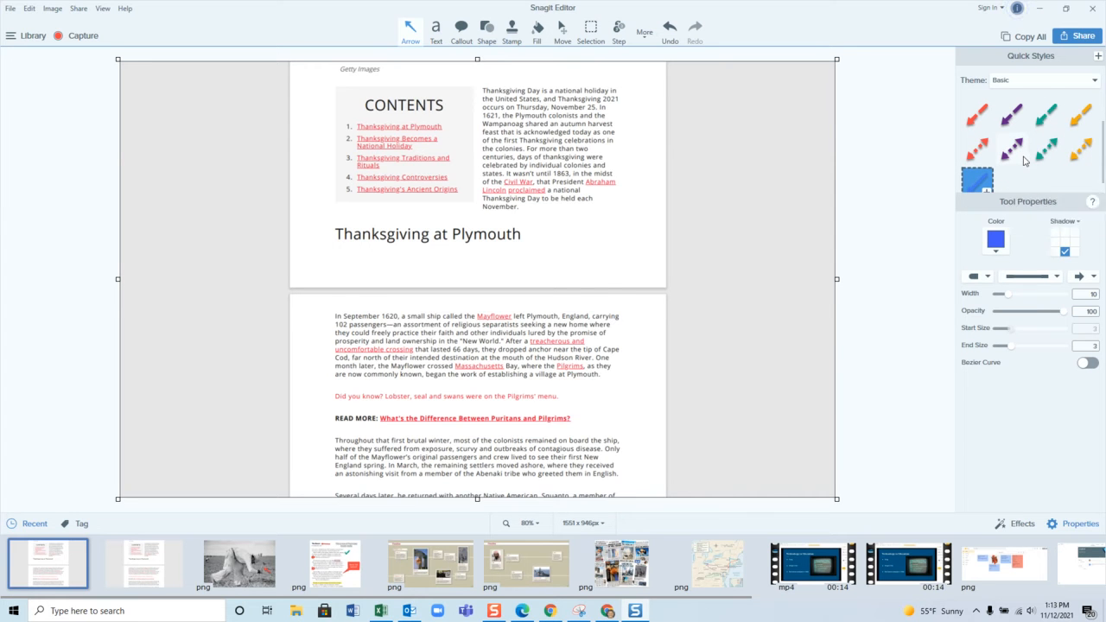
pyautogui.scroll(1, 1022, 161)
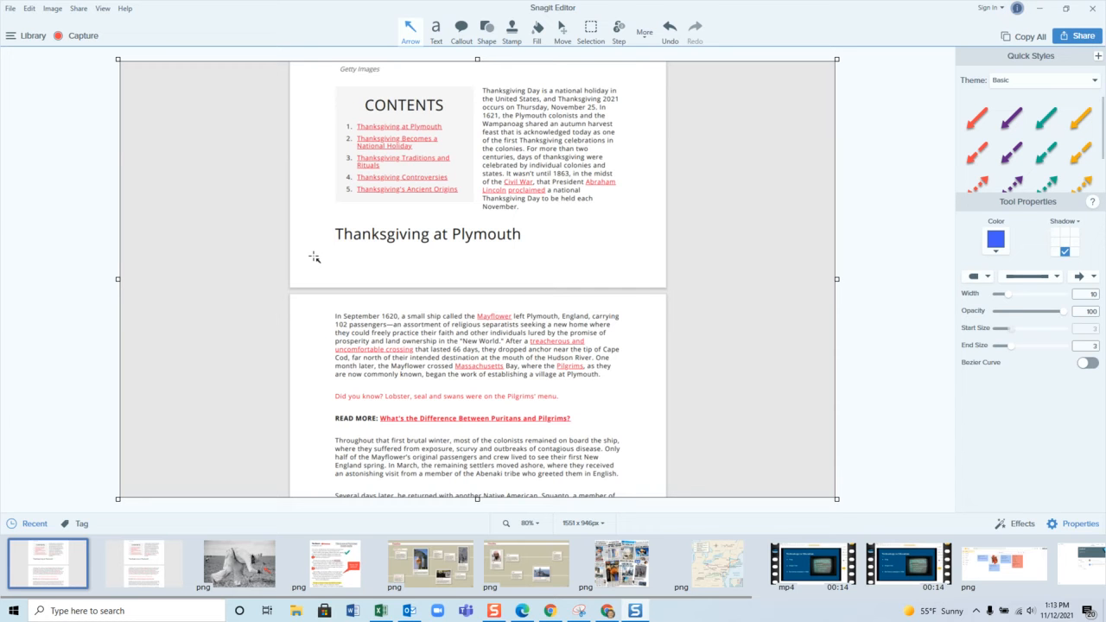
pyautogui.moveTo(312, 255); pyautogui.dragTo(380, 309)
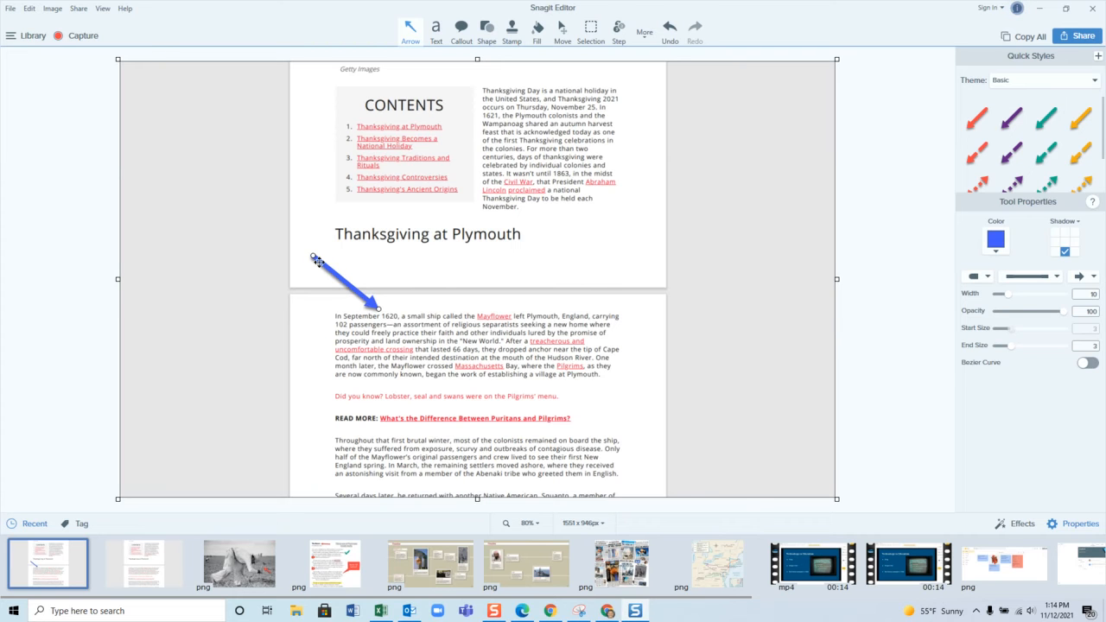
pyautogui.moveTo(312, 257); pyautogui.dragTo(335, 273)
# Recolor the arrow red and try several shadow directions, finishing with the bottom shadow.
pyautogui.click(996, 253)
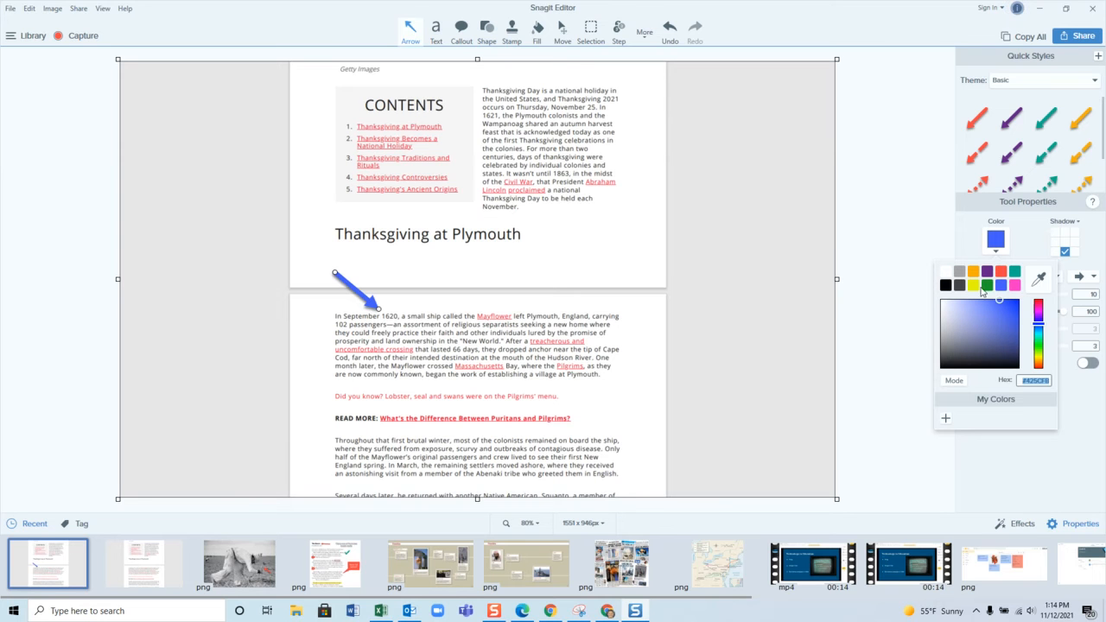
pyautogui.click(1000, 273)
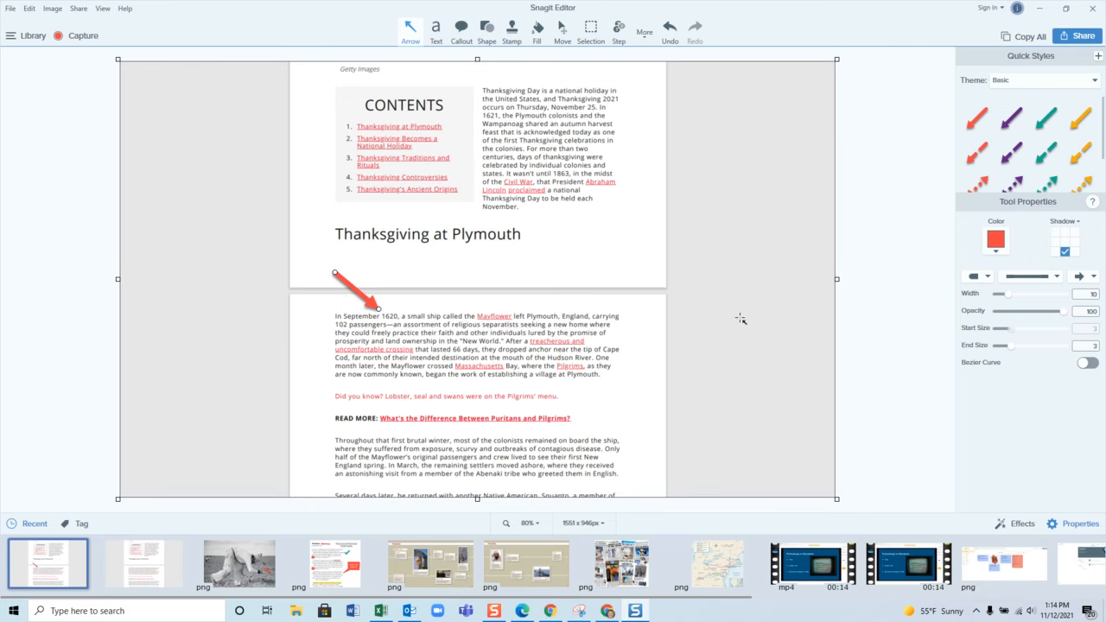
pyautogui.click(1065, 245)
pyautogui.click(1073, 235)
pyautogui.click(1055, 234)
pyautogui.click(1064, 252)
# Draw an orange outlined rectangle around "Thursday, November 25" in the introductory paragraph.
pyautogui.click(485, 31)
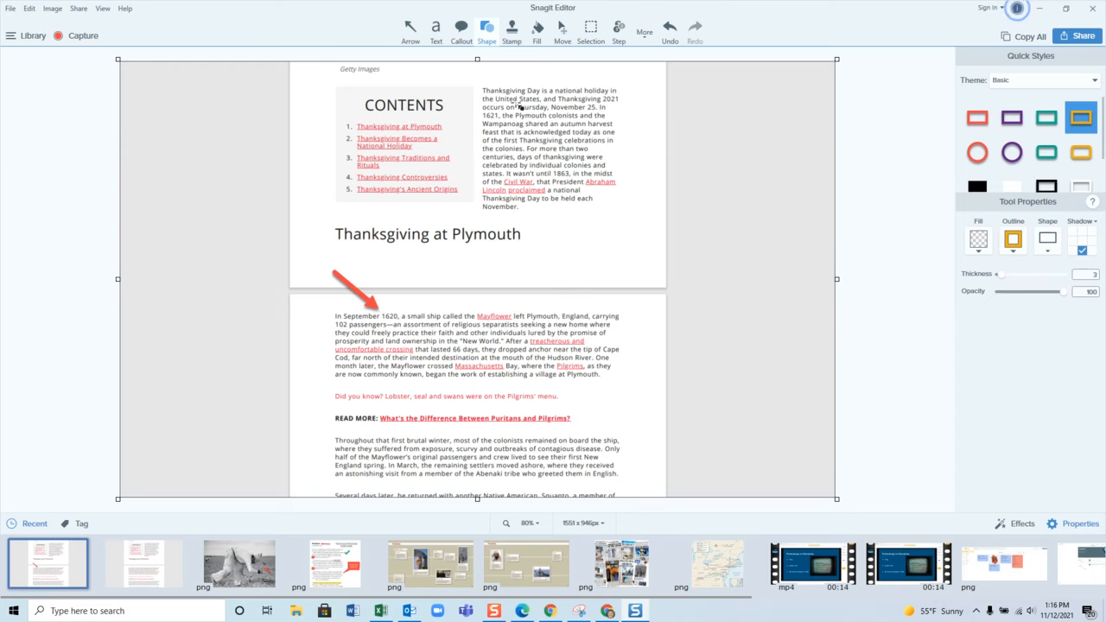
pyautogui.moveTo(515, 101); pyautogui.dragTo(598, 116)
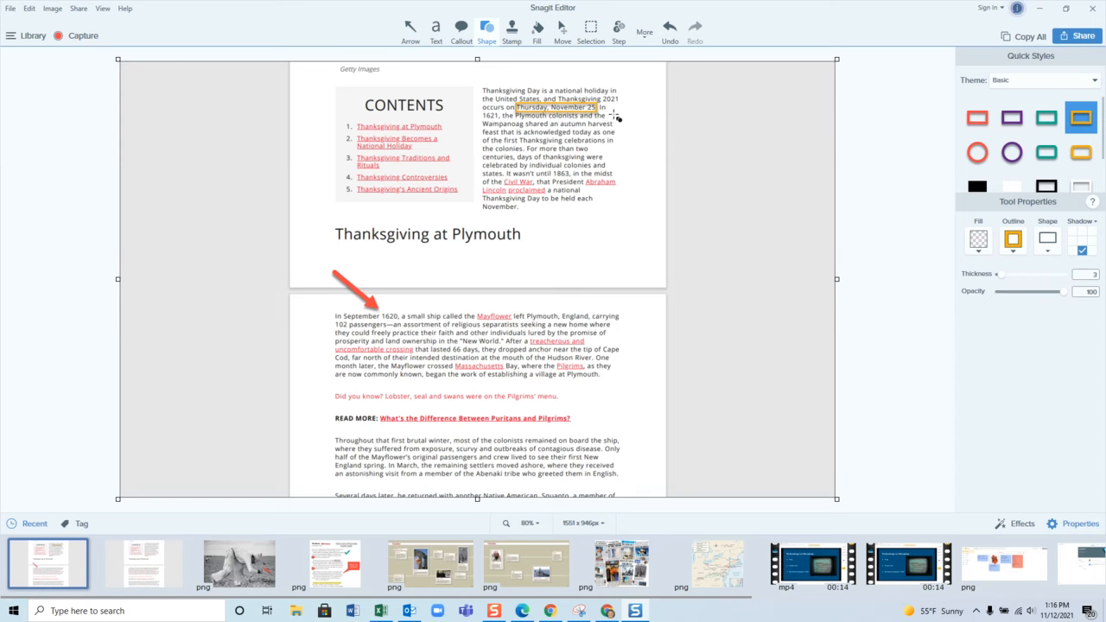
# Highlight the heading "Thanksgiving at Plymouth" with the Highlighter and set the highlight's fill to pink.
pyautogui.click(644, 39)
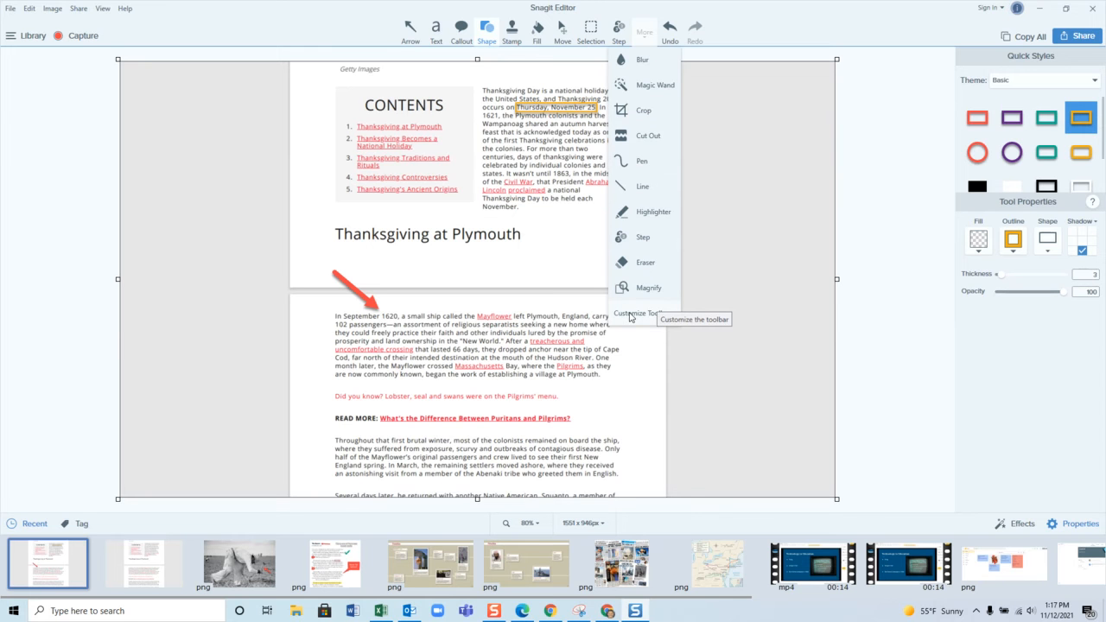
pyautogui.click(651, 214)
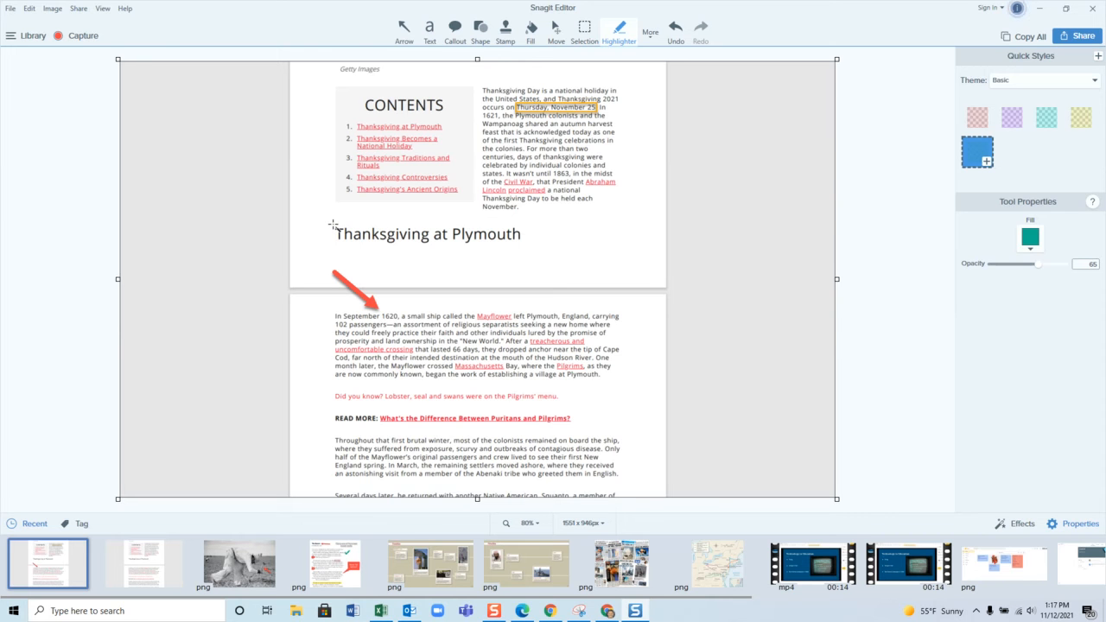
pyautogui.moveTo(335, 226)
pyautogui.mouseDown()
pyautogui.moveTo(355, 239)
pyautogui.moveTo(524, 248)
pyautogui.mouseUp()
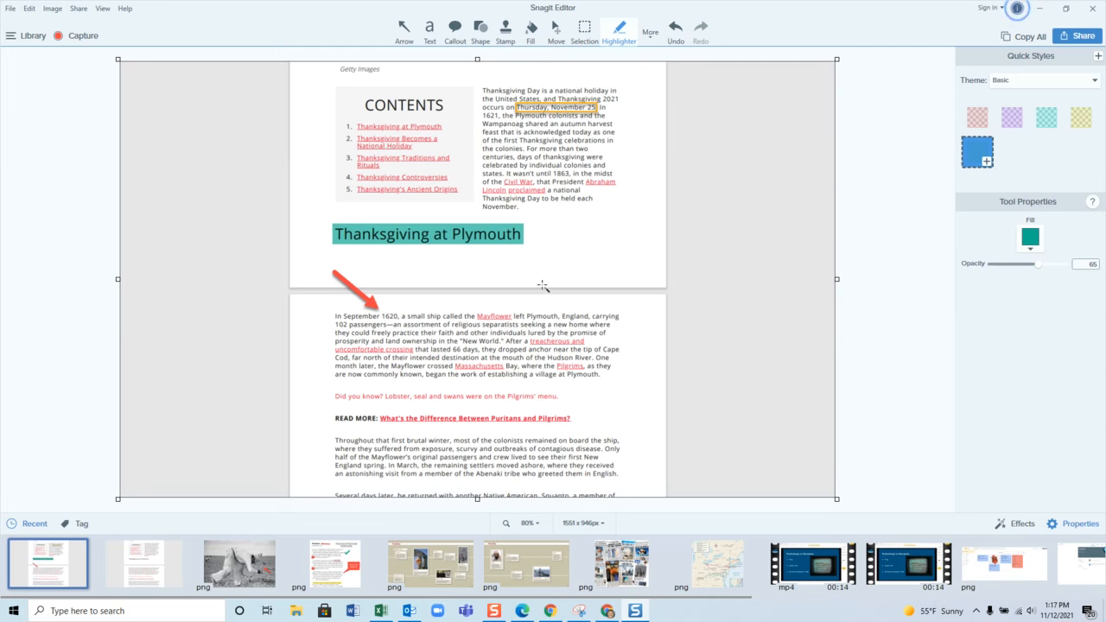
pyautogui.click(482, 239)
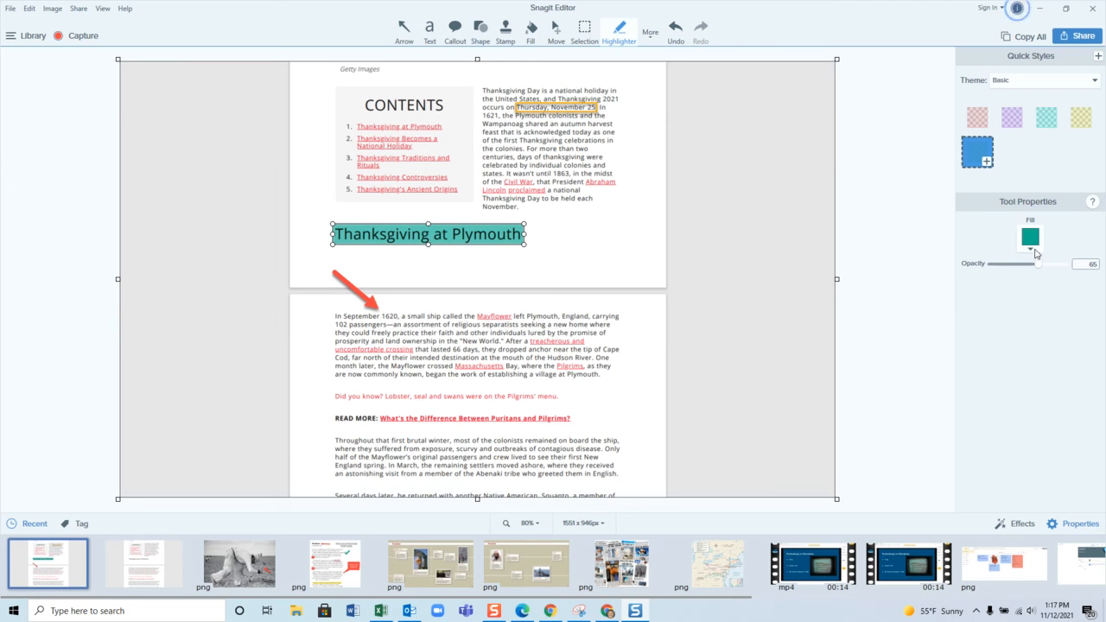
pyautogui.click(1036, 252)
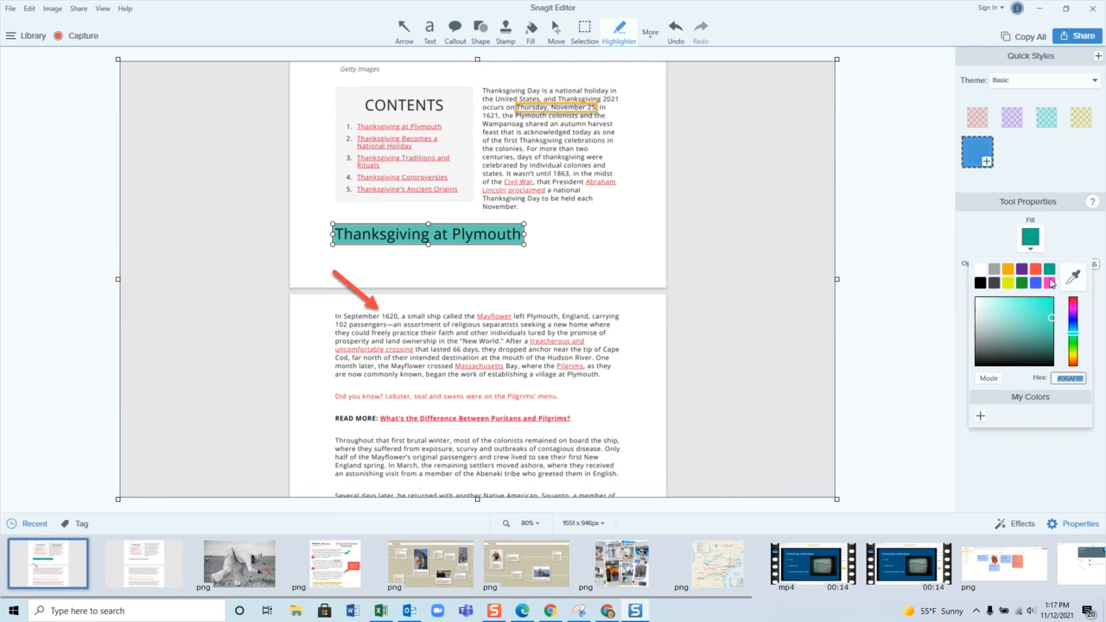
pyautogui.click(1054, 286)
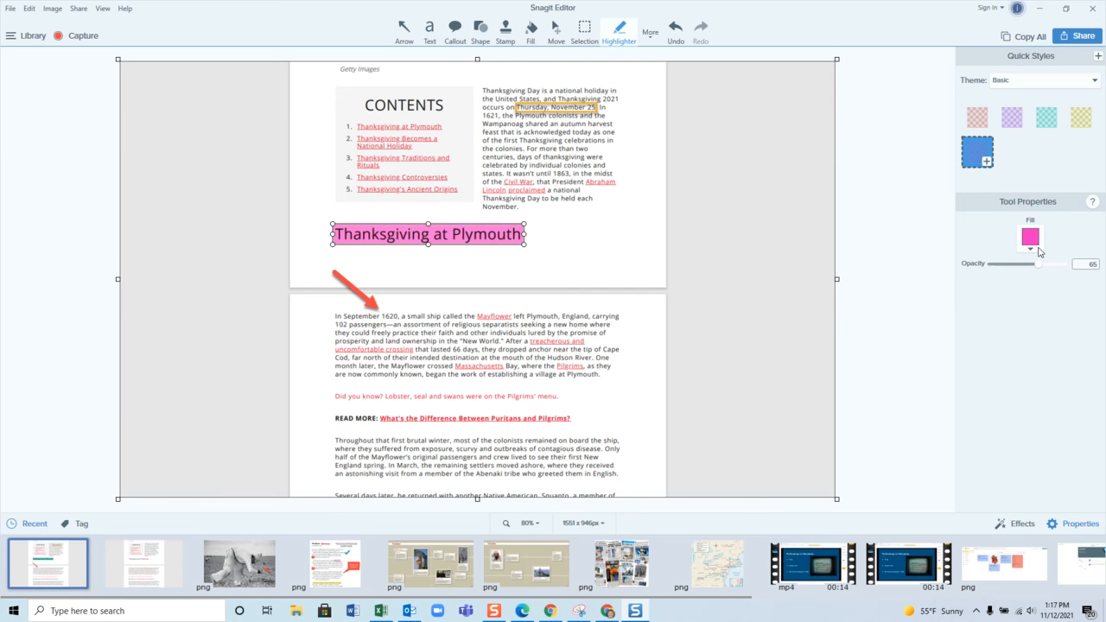
# Recolor the highlight on the heading "Thanksgiving at Plymouth", trying yellow and finishing with orange.
pyautogui.click(1037, 250)
pyautogui.click(1009, 284)
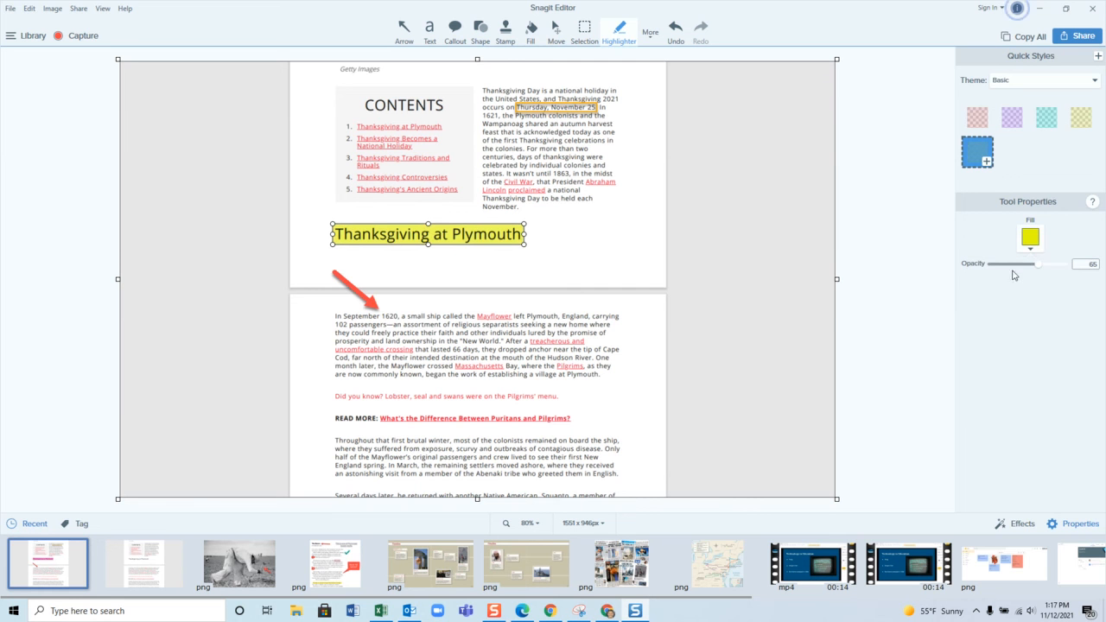
pyautogui.click(1030, 250)
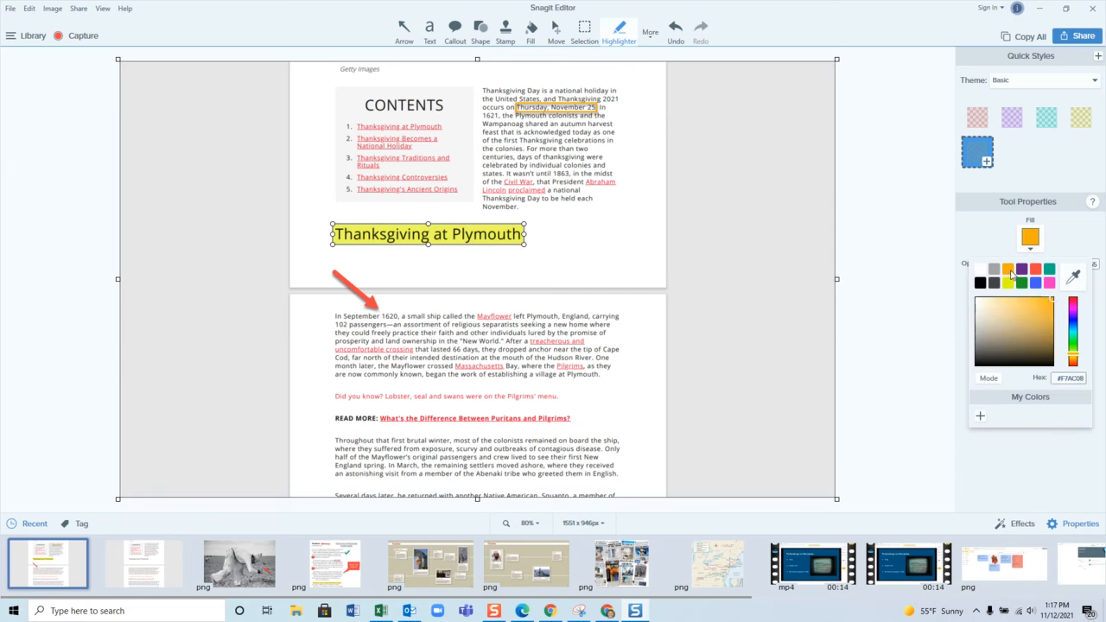
pyautogui.click(1007, 270)
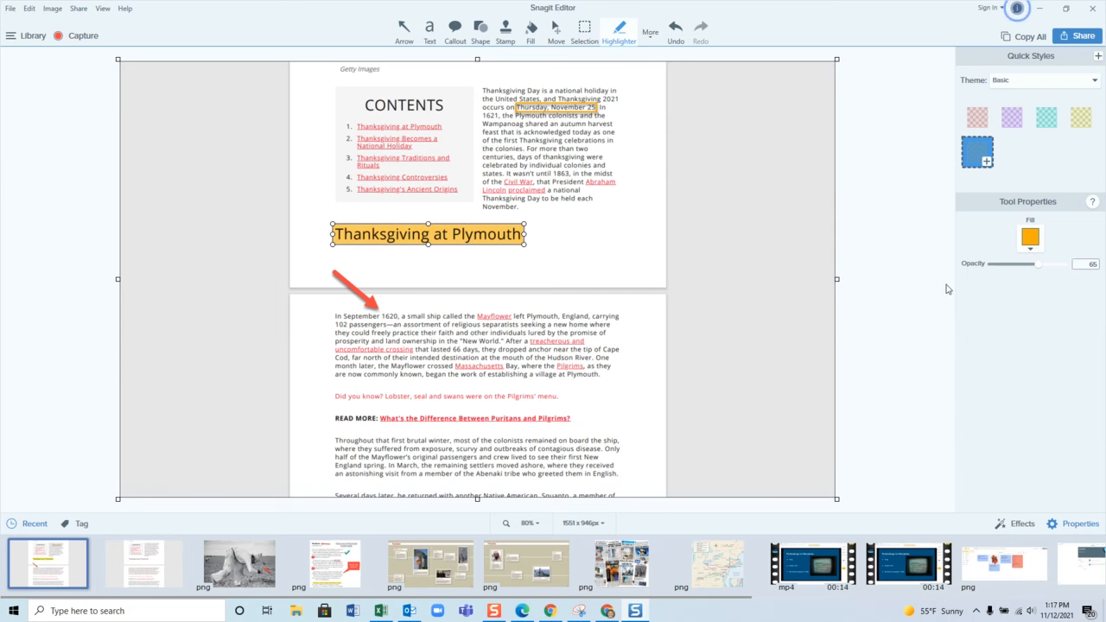
pyautogui.click(1033, 252)
pyautogui.click(849, 305)
pyautogui.click(711, 257)
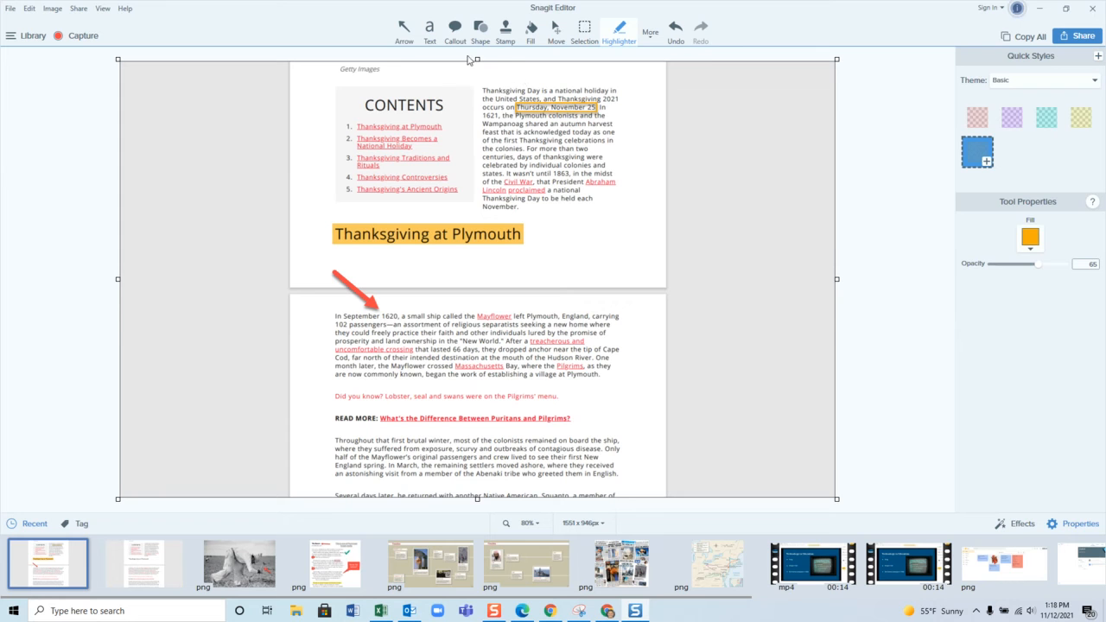
# Draw a text box in the gray margin beside the introductory paragraph and set its text color to green.
pyautogui.click(428, 33)
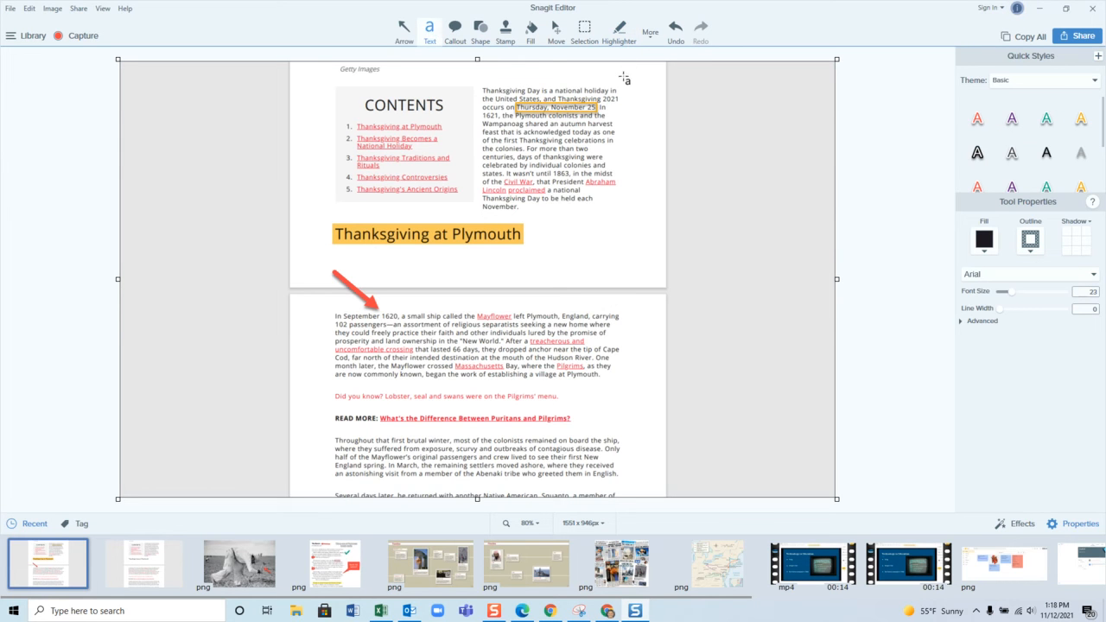
pyautogui.moveTo(623, 76); pyautogui.dragTo(824, 109)
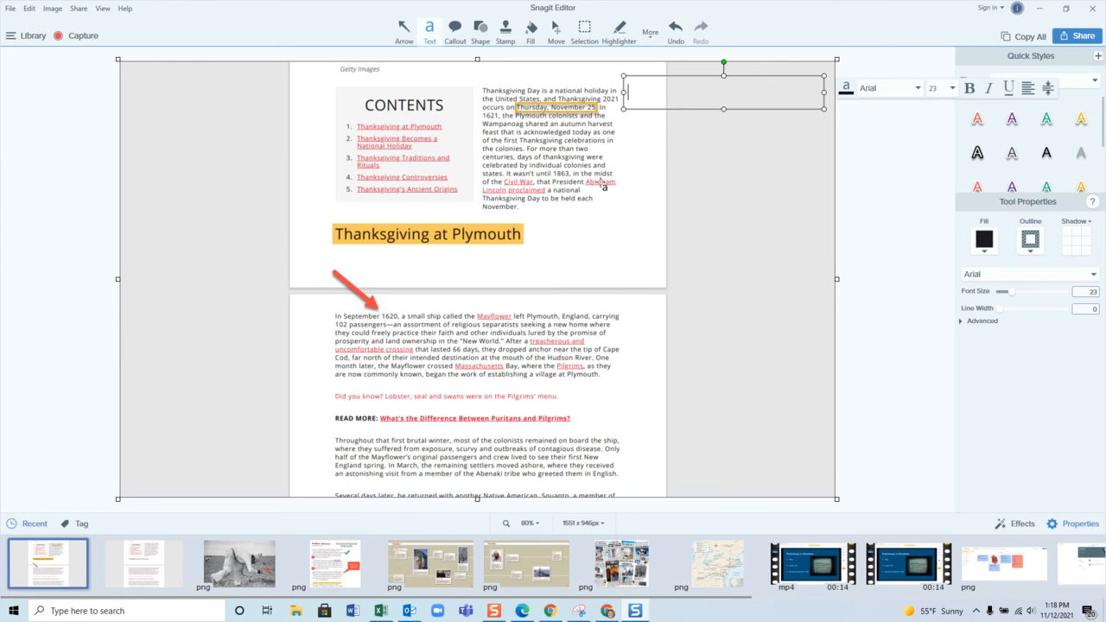
pyautogui.click(848, 92)
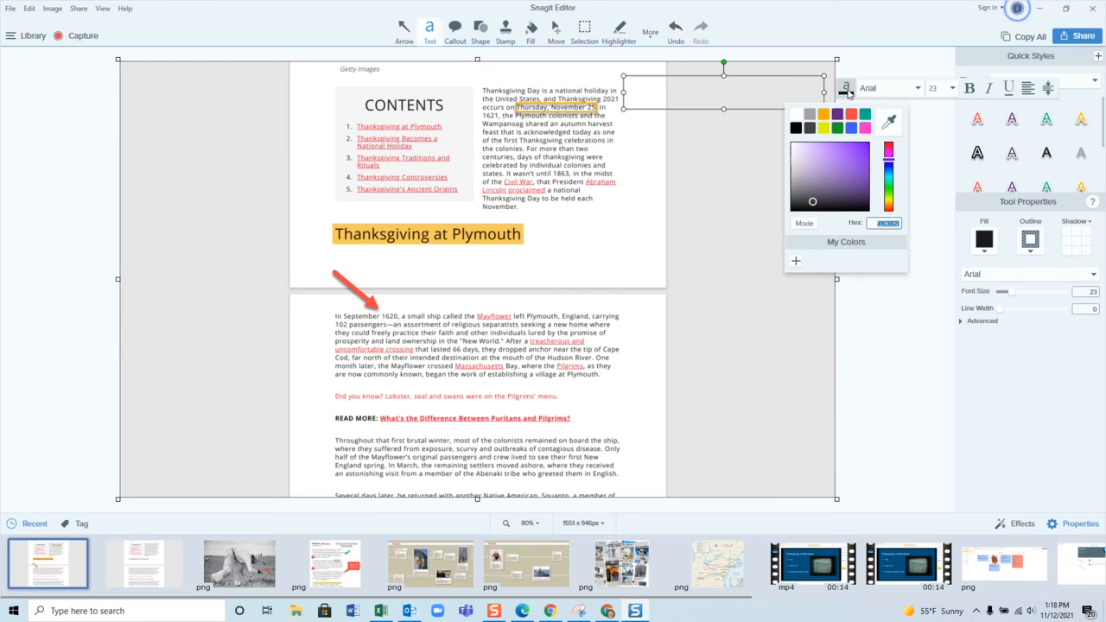
pyautogui.click(838, 128)
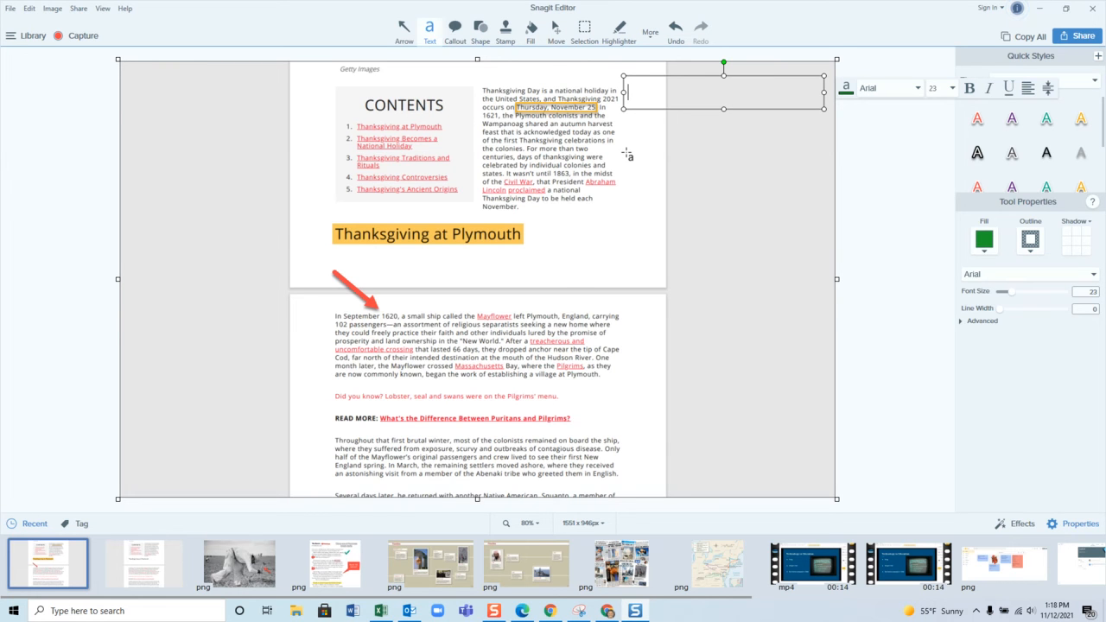
# Enter "the United States is one of seven countries that recognizes a day for giving thanks" in the text box.
pyautogui.write('the United States ios')
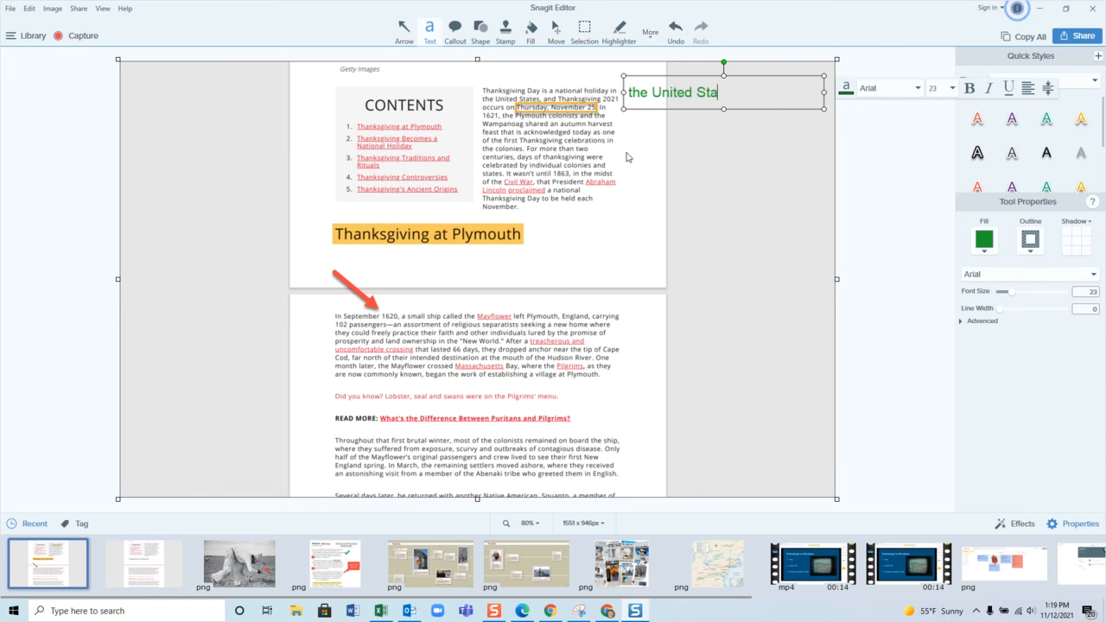
pyautogui.press('BackSpace')
pyautogui.press('BackSpace')
pyautogui.write('s one of seven countries that recognized')
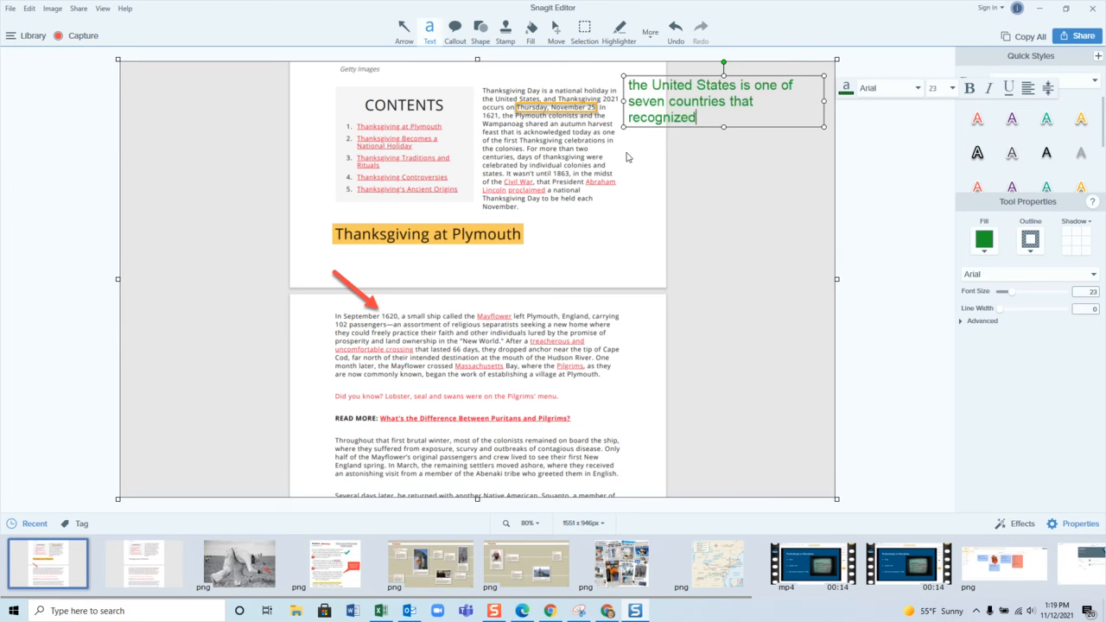
pyautogui.press('BackSpace')
pyautogui.write('s a day for giving tah')
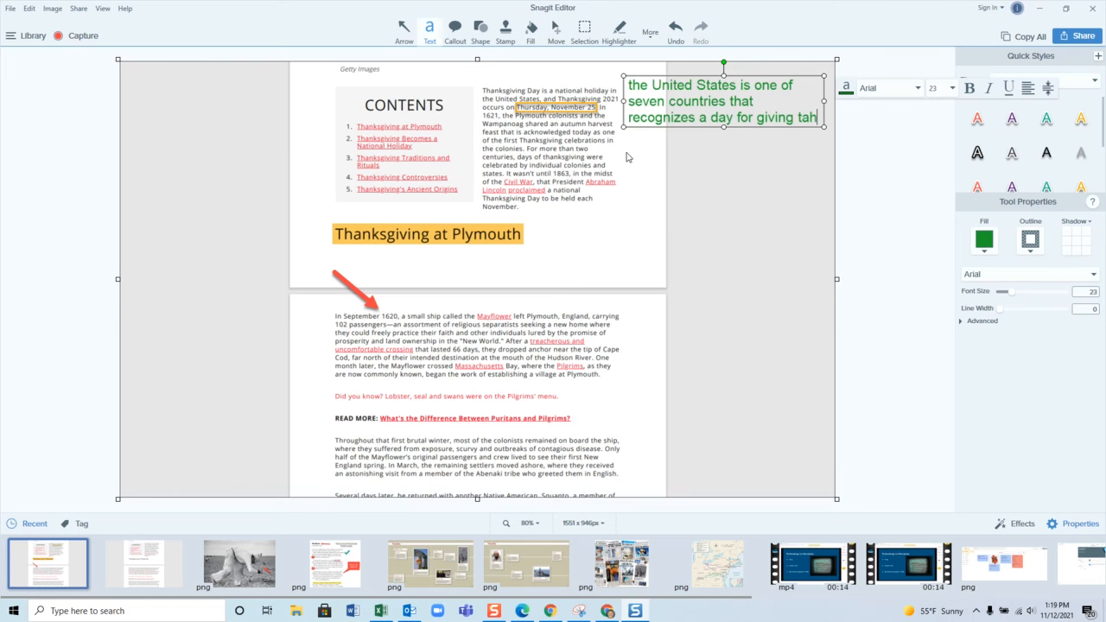
pyautogui.press('BackSpace')
pyautogui.write('hanks')
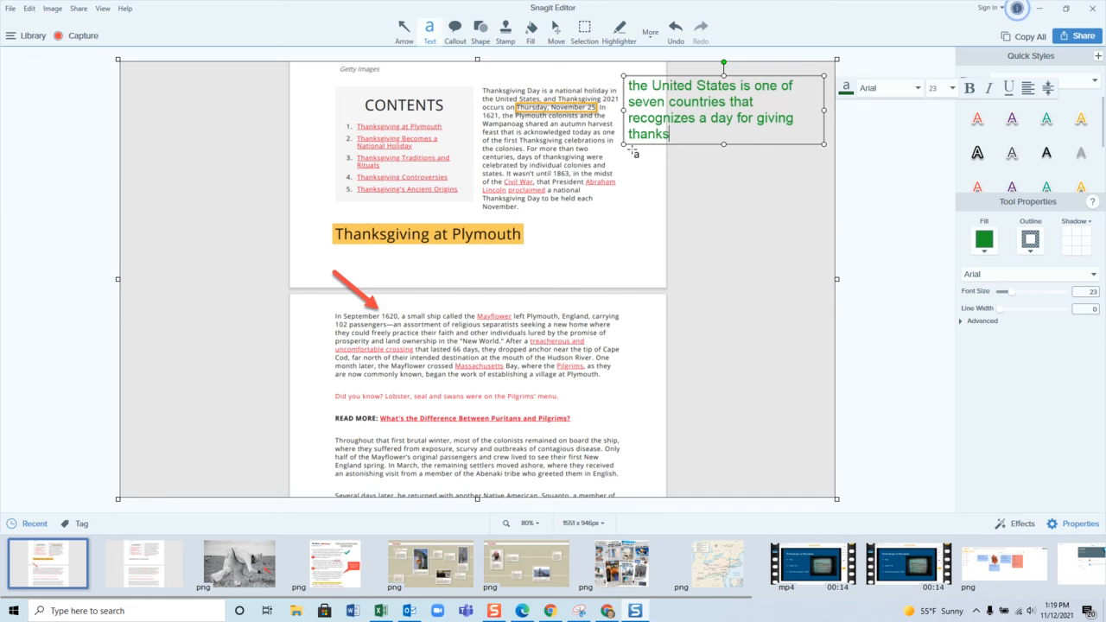
pyautogui.click(870, 187)
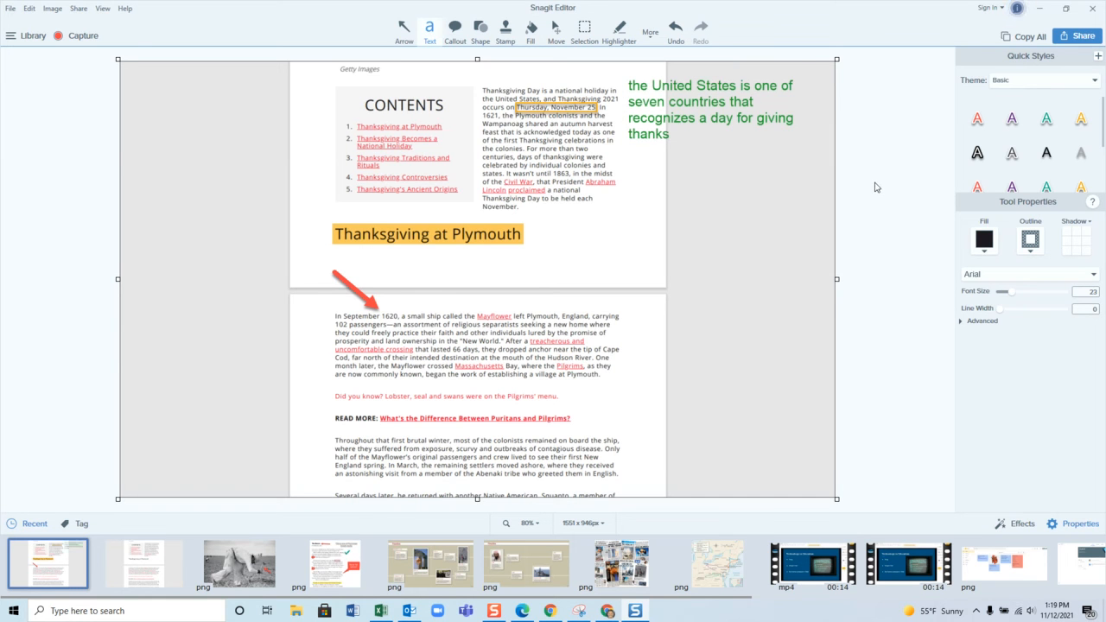
# Apply a bottom-right shadow to the green text note beside the introductory paragraph.
pyautogui.click(778, 128)
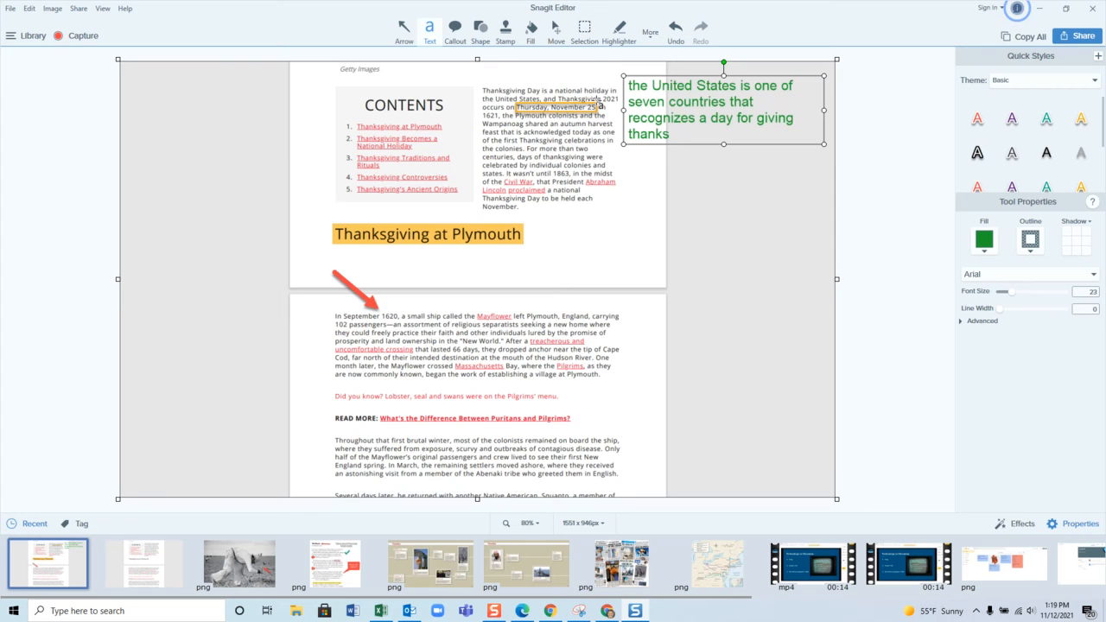
pyautogui.moveTo(630, 87); pyautogui.dragTo(670, 137)
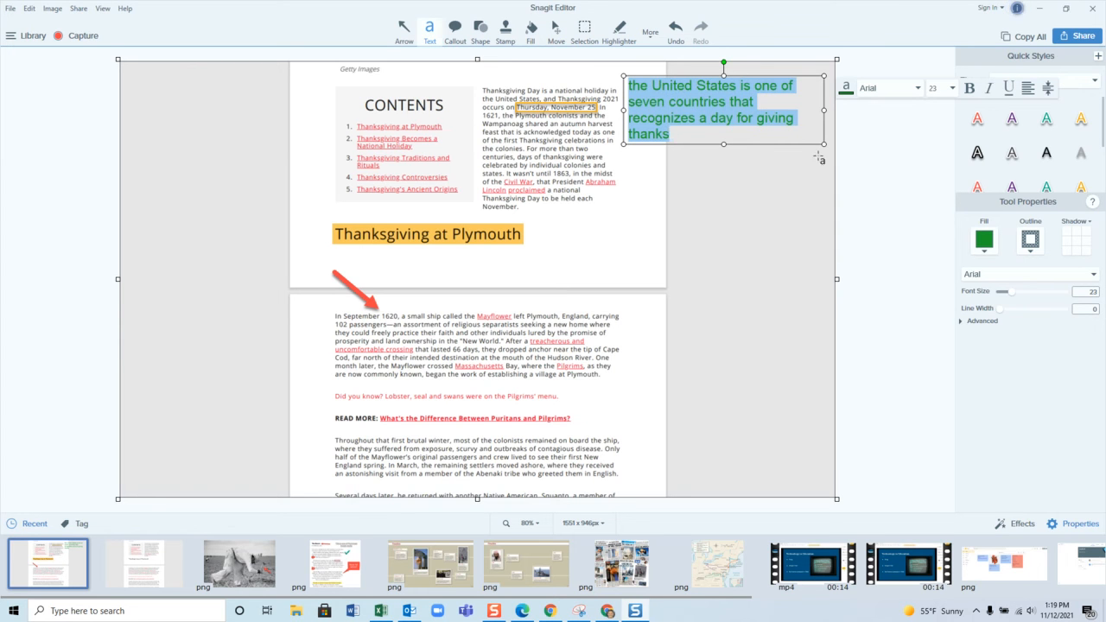
pyautogui.click(1086, 252)
pyautogui.click(936, 246)
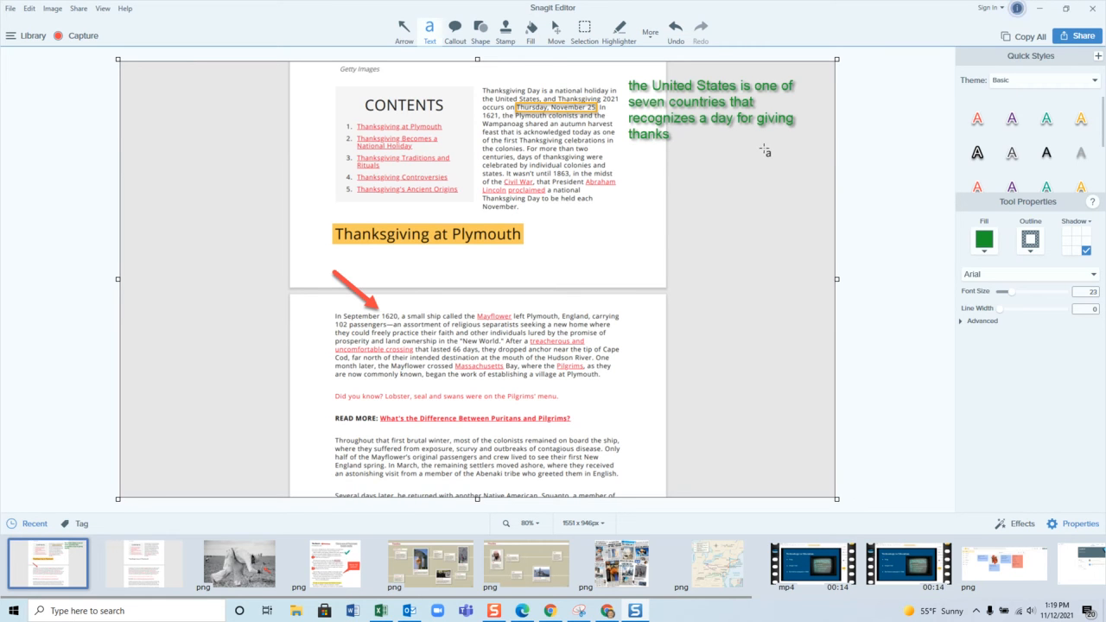
# Set the font size of the entire green text note to 16.
pyautogui.click(630, 87)
pyautogui.moveTo(630, 88); pyautogui.dragTo(671, 134)
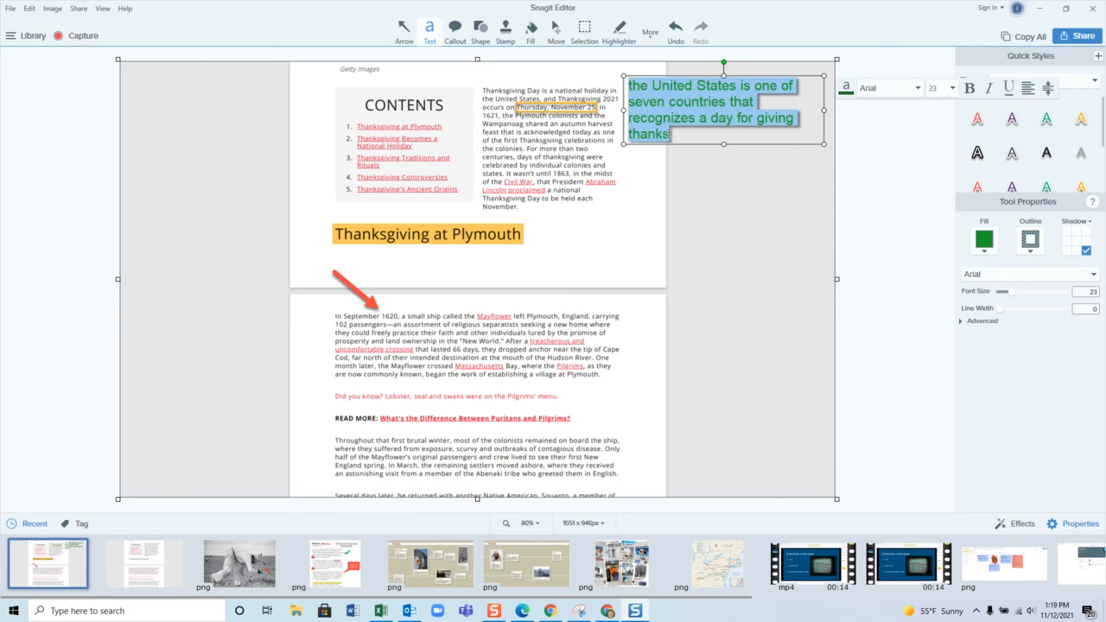
pyautogui.click(952, 88)
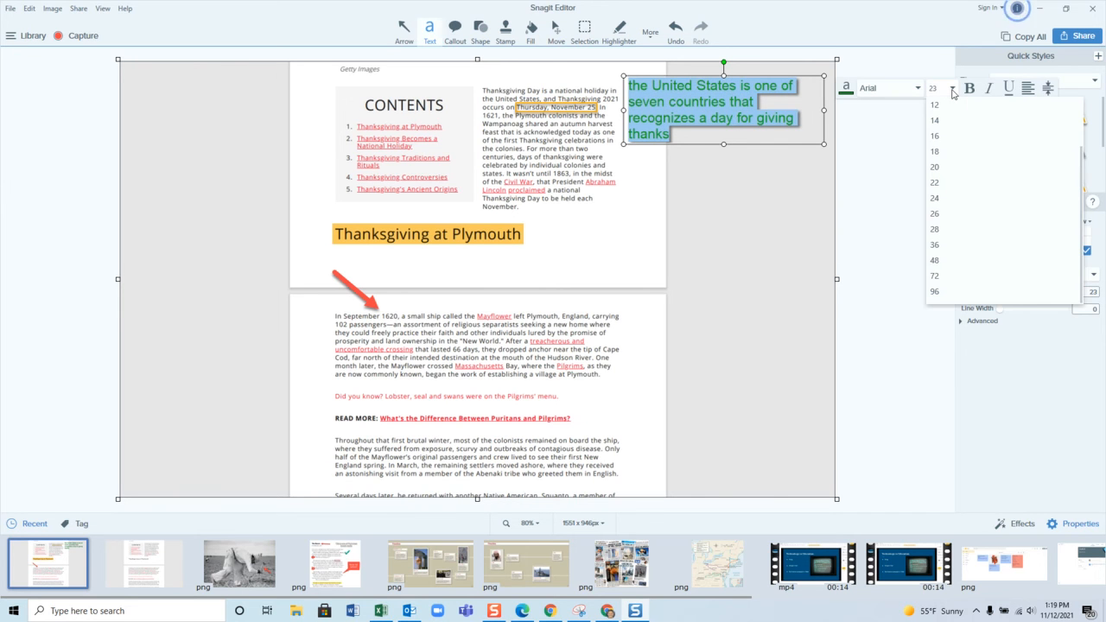
pyautogui.click(945, 137)
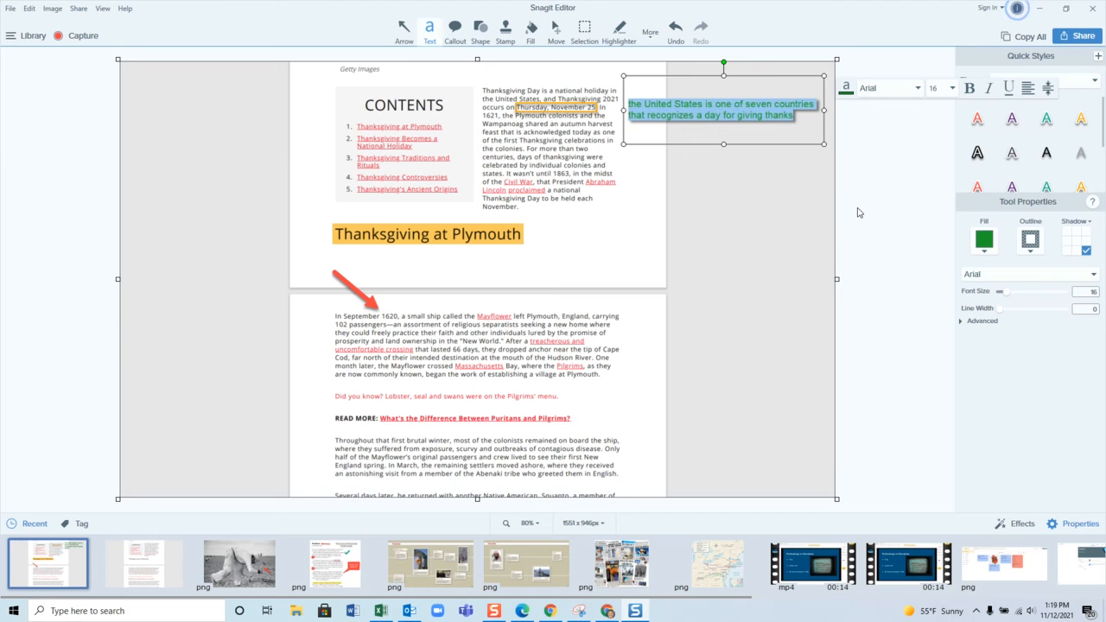
pyautogui.click(857, 213)
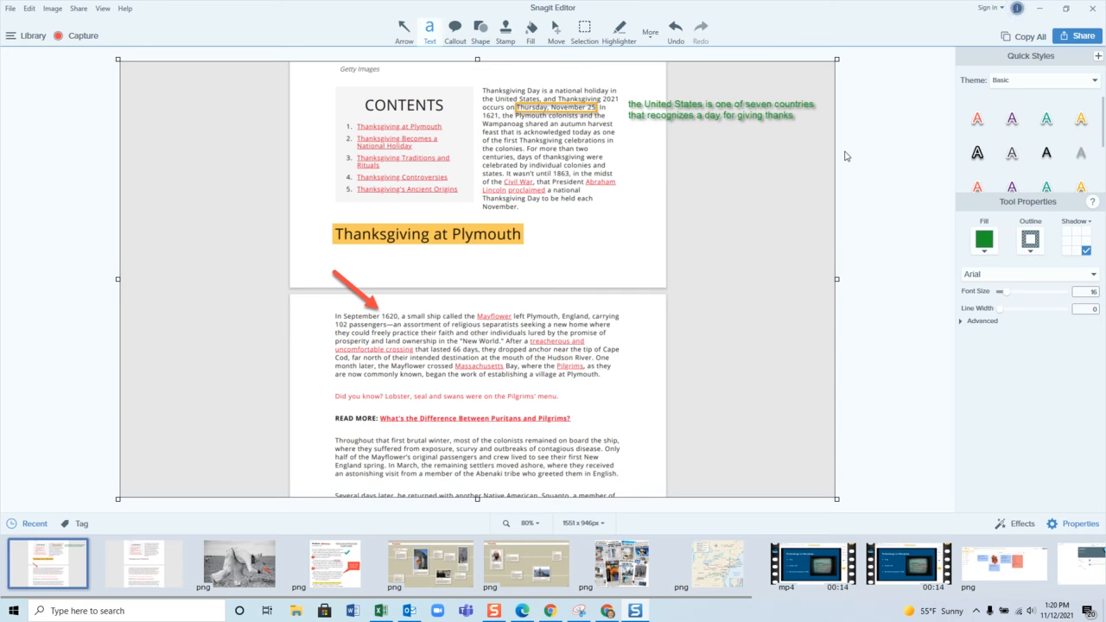
# Draw a red rounded speech-bubble callout in the gray margin, pointing to the "Cape Cod" lines of the Mayflower paragraph.
pyautogui.click(455, 30)
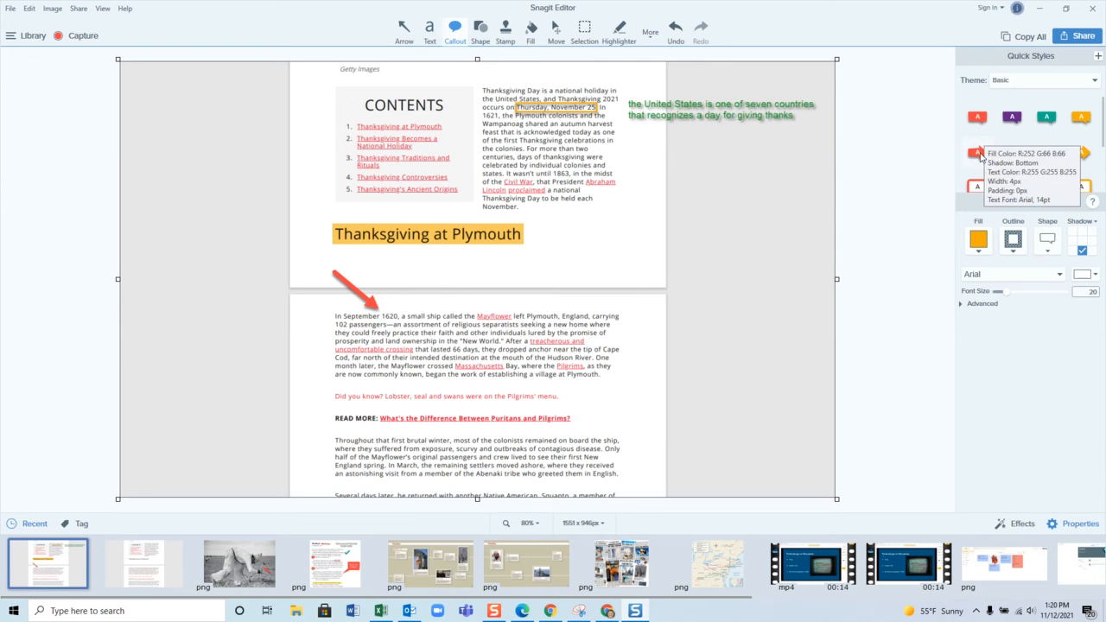
pyautogui.scroll(-1, 994, 143)
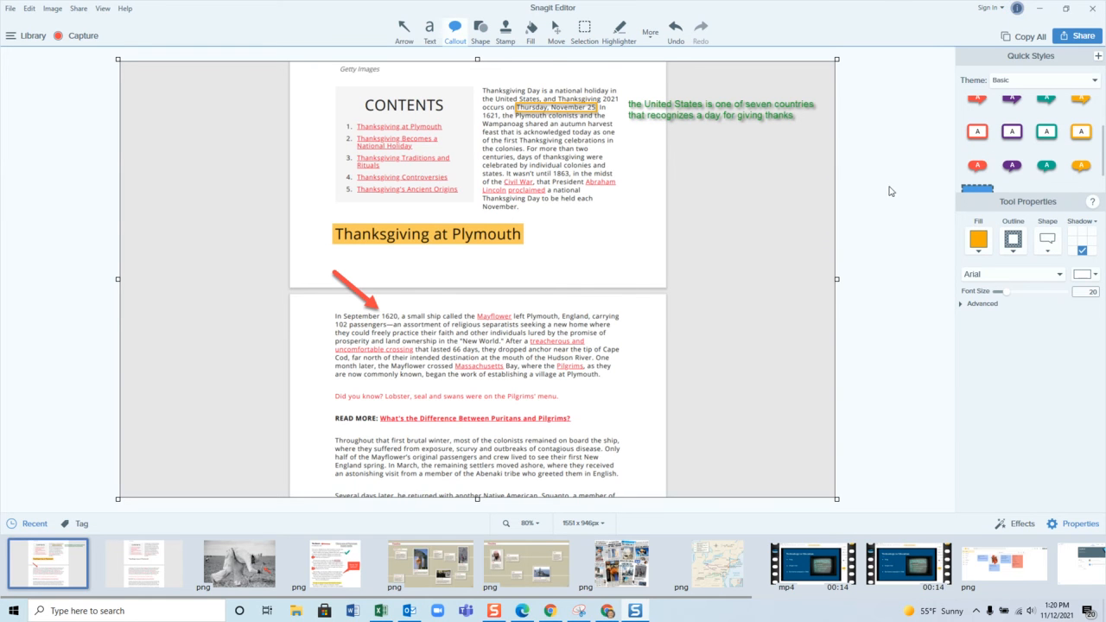
pyautogui.click(981, 169)
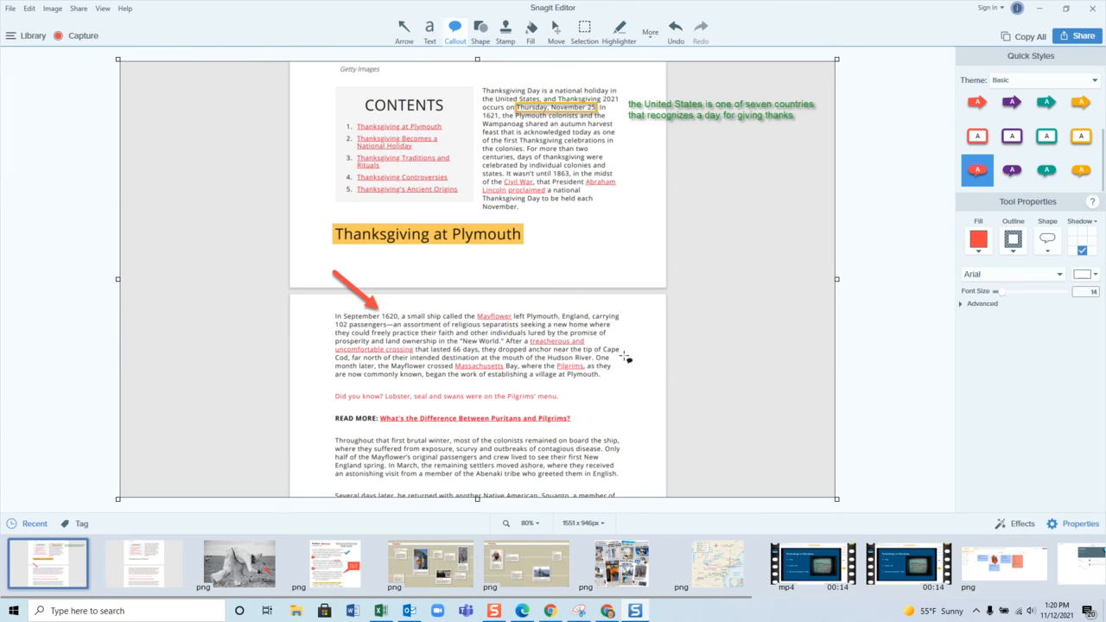
pyautogui.moveTo(629, 354); pyautogui.dragTo(826, 225)
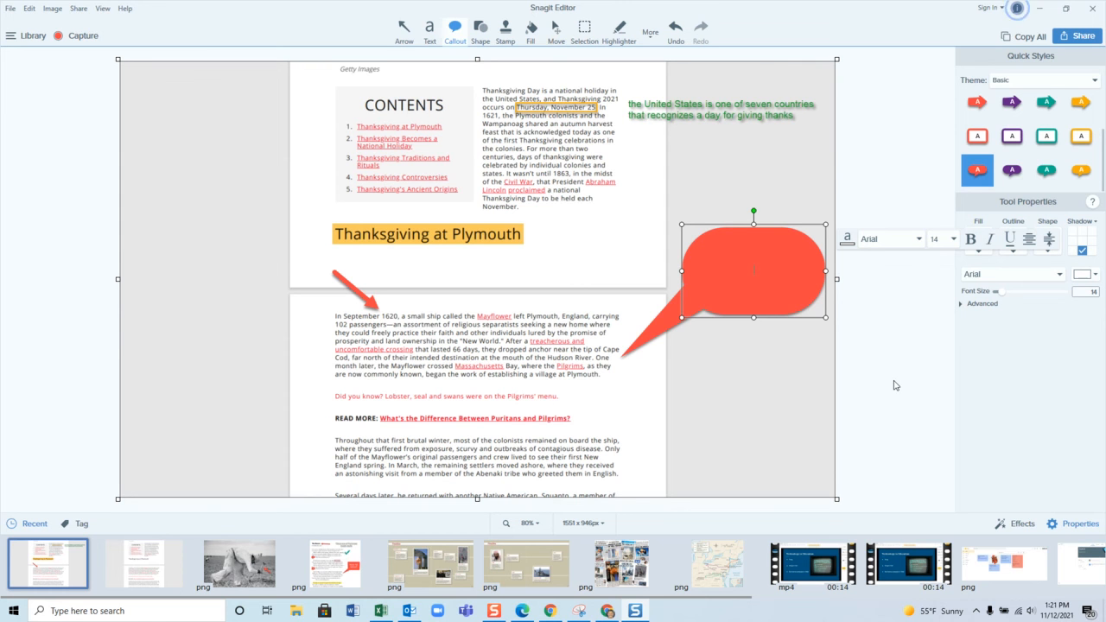
# Enter "How did the Mayflower get so far off course?" in the red callout.
pyautogui.write('How did the MAyflower')
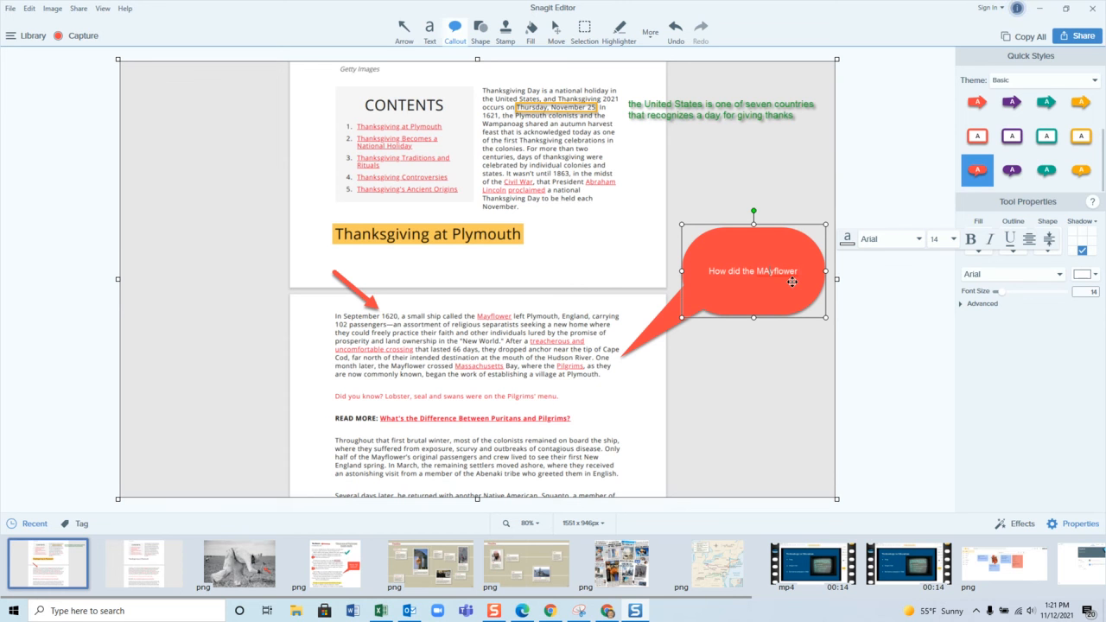
pyautogui.press('BackSpace')
pyautogui.write('a')
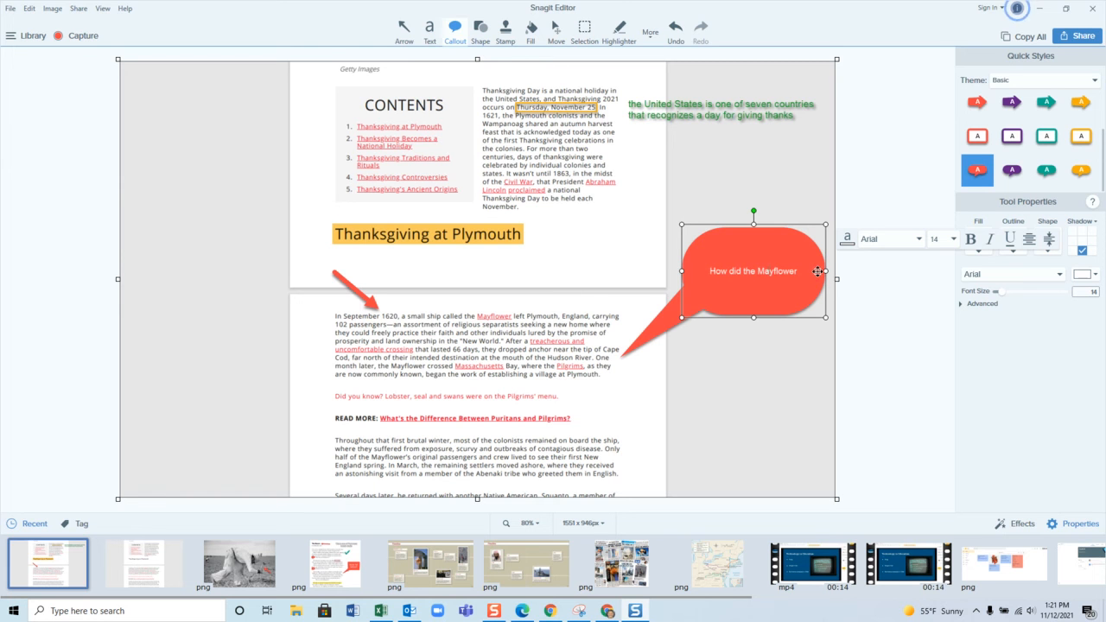
pyautogui.click(813, 271)
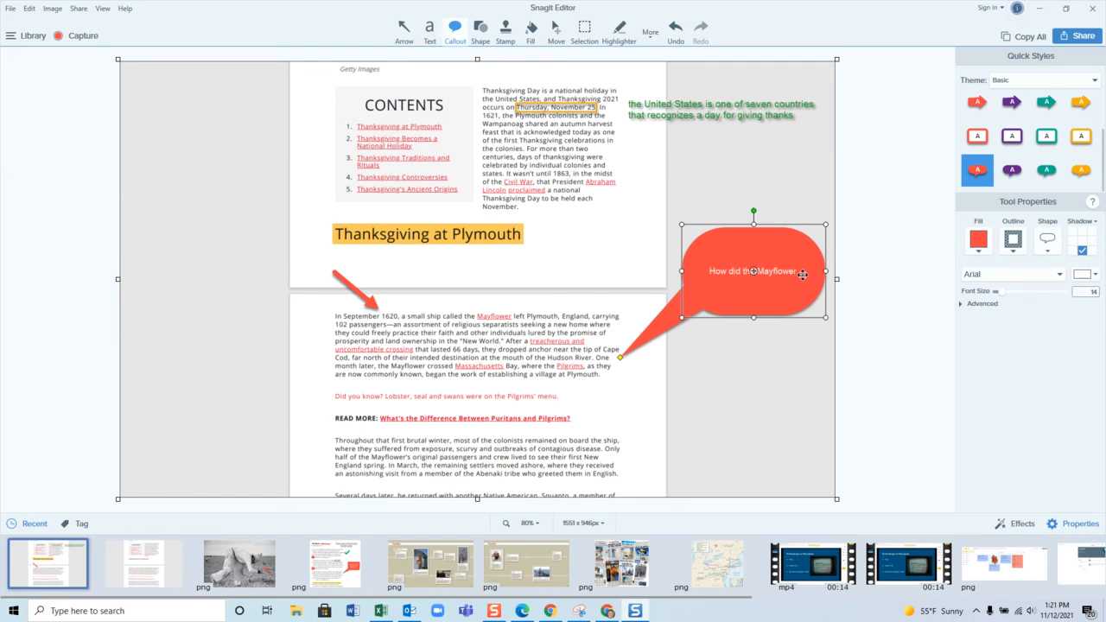
pyautogui.click(802, 273)
pyautogui.write('g')
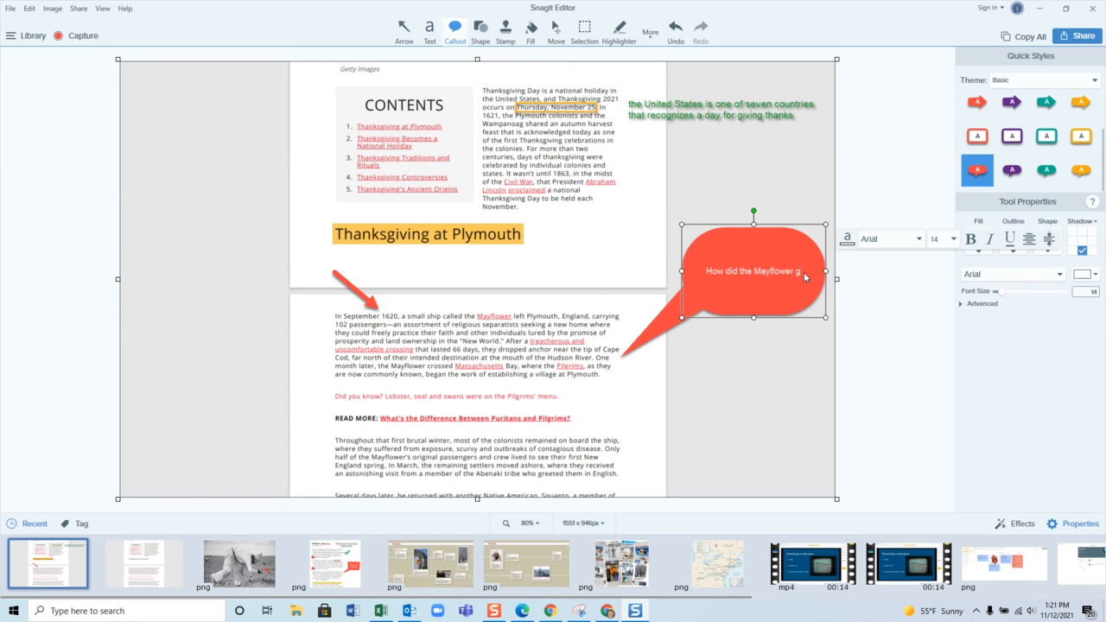
pyautogui.write('et so far off')
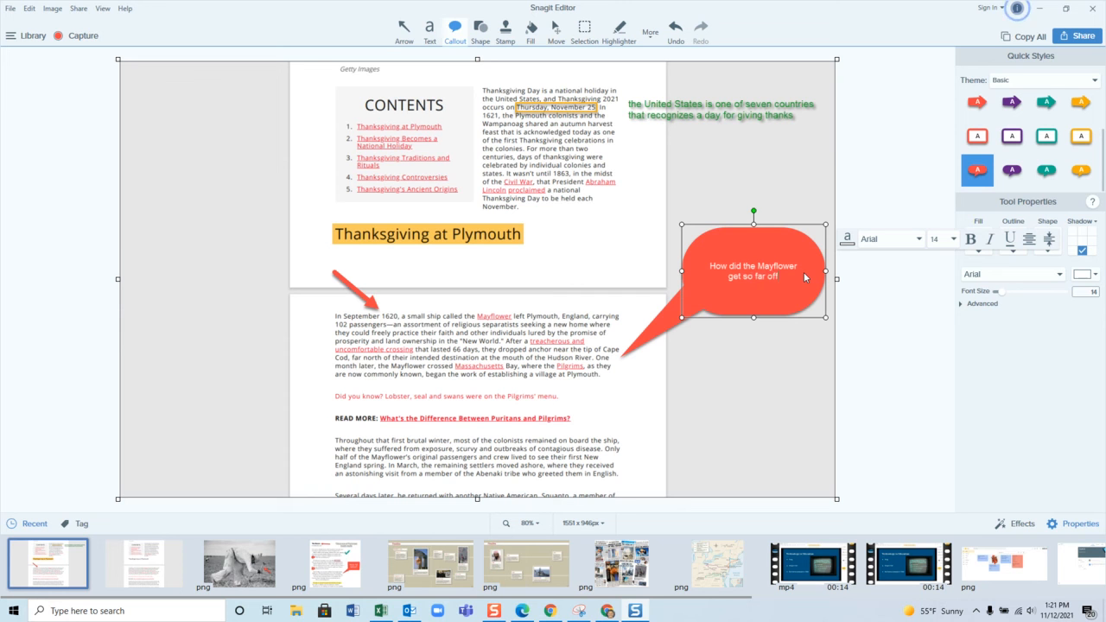
pyautogui.write(' course?')
pyautogui.click(878, 308)
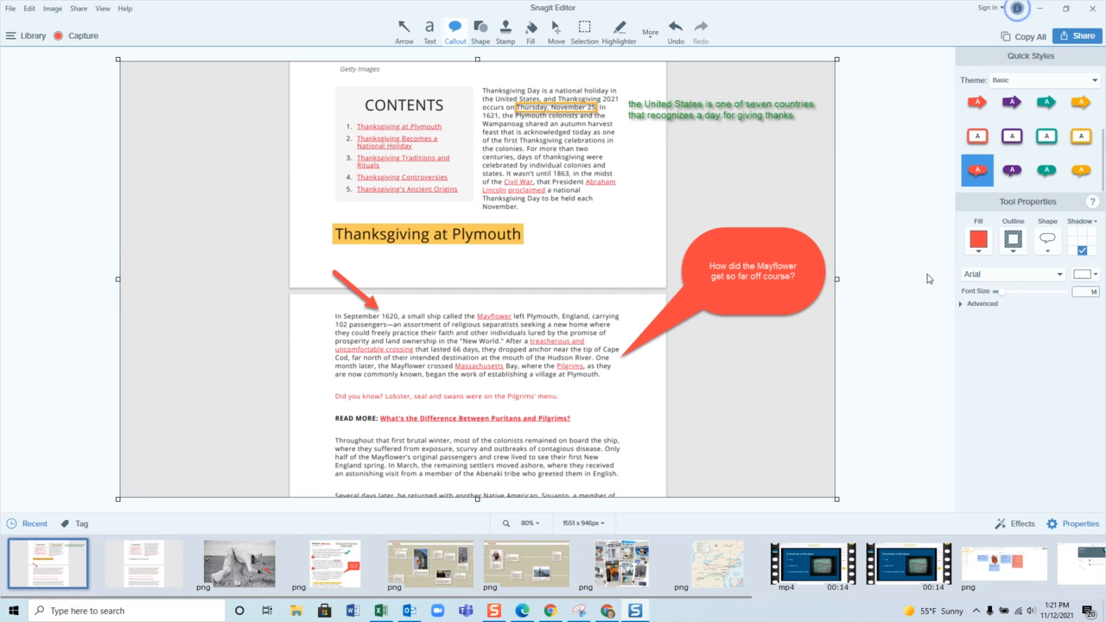
# Set the font size of all the text in the red callout to 18.
pyautogui.click(728, 275)
pyautogui.moveTo(715, 265); pyautogui.dragTo(803, 285)
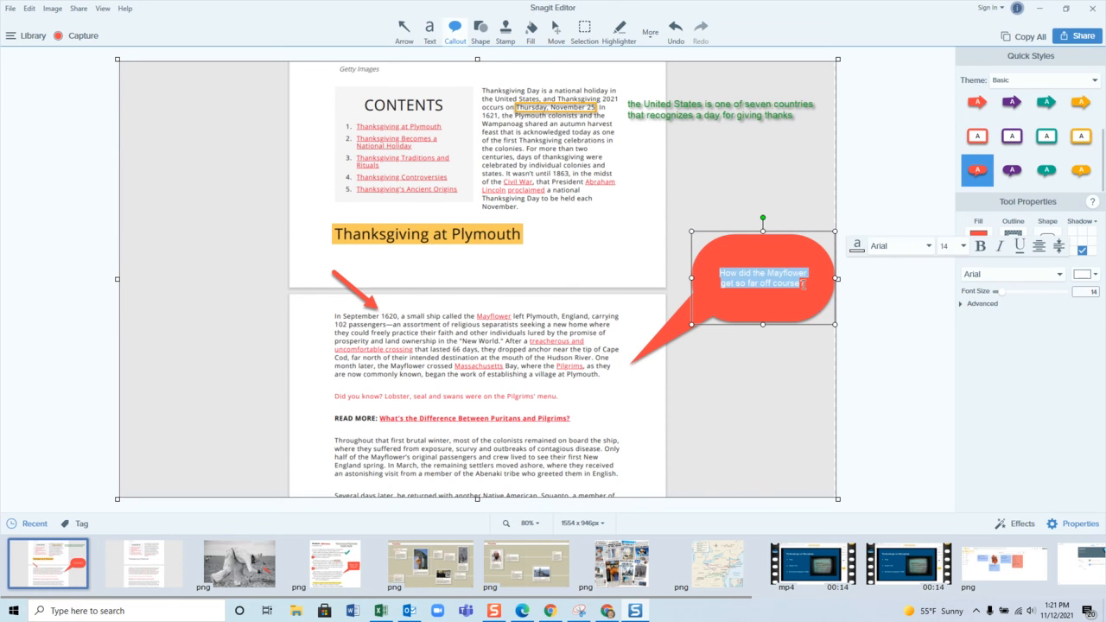
pyautogui.click(963, 247)
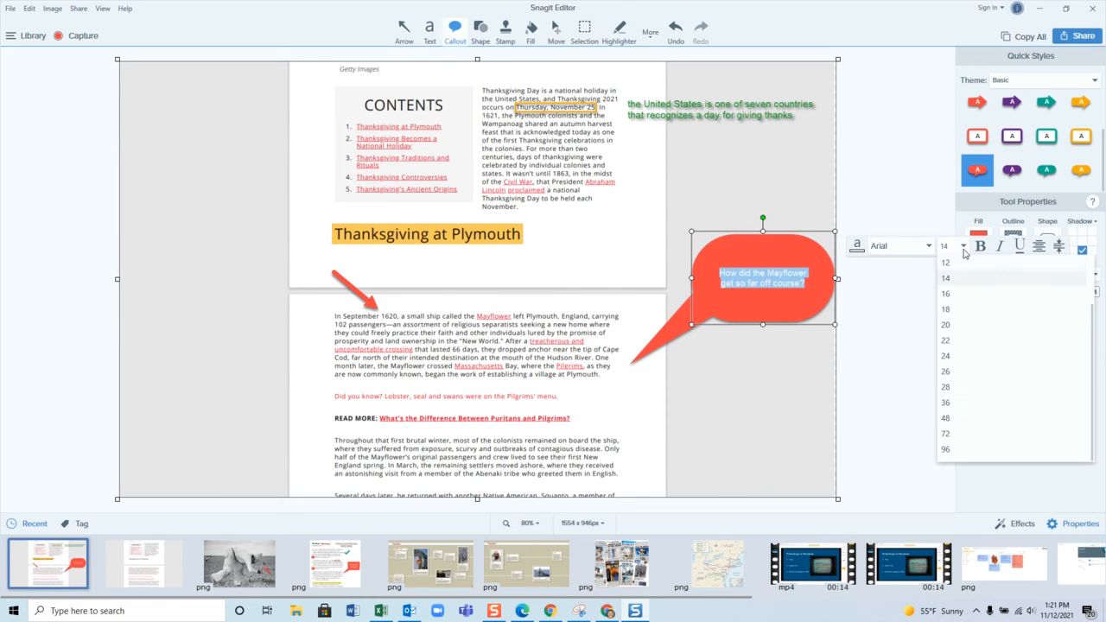
pyautogui.click(957, 311)
pyautogui.press('Escape')
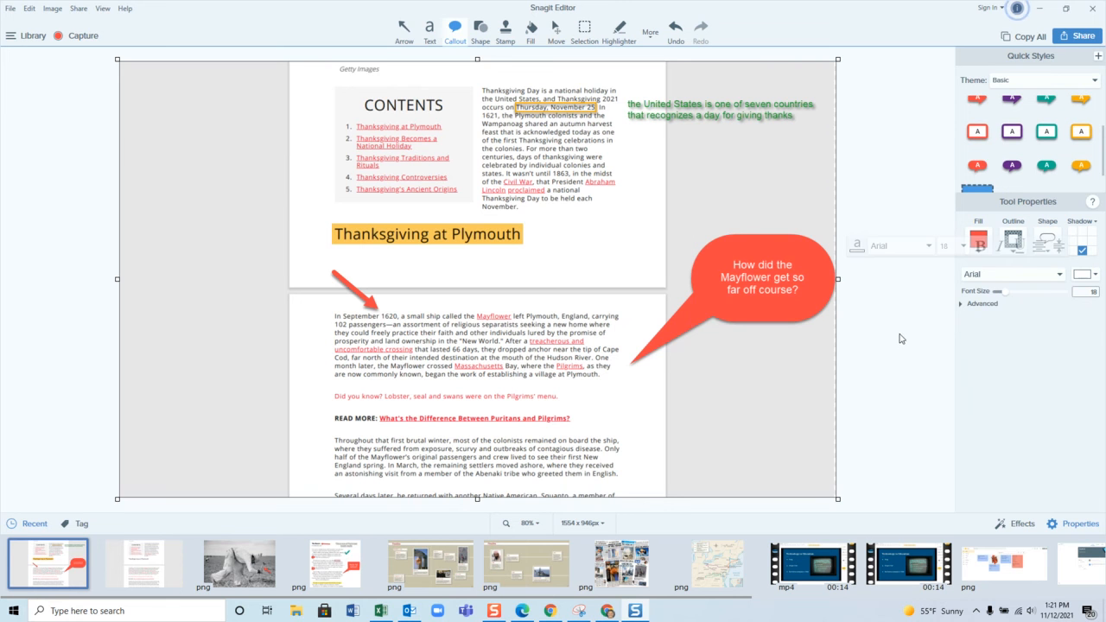
# Italicize the word "Mayflower" in the red callout.
pyautogui.click(762, 277)
pyautogui.moveTo(723, 277); pyautogui.dragTo(773, 279)
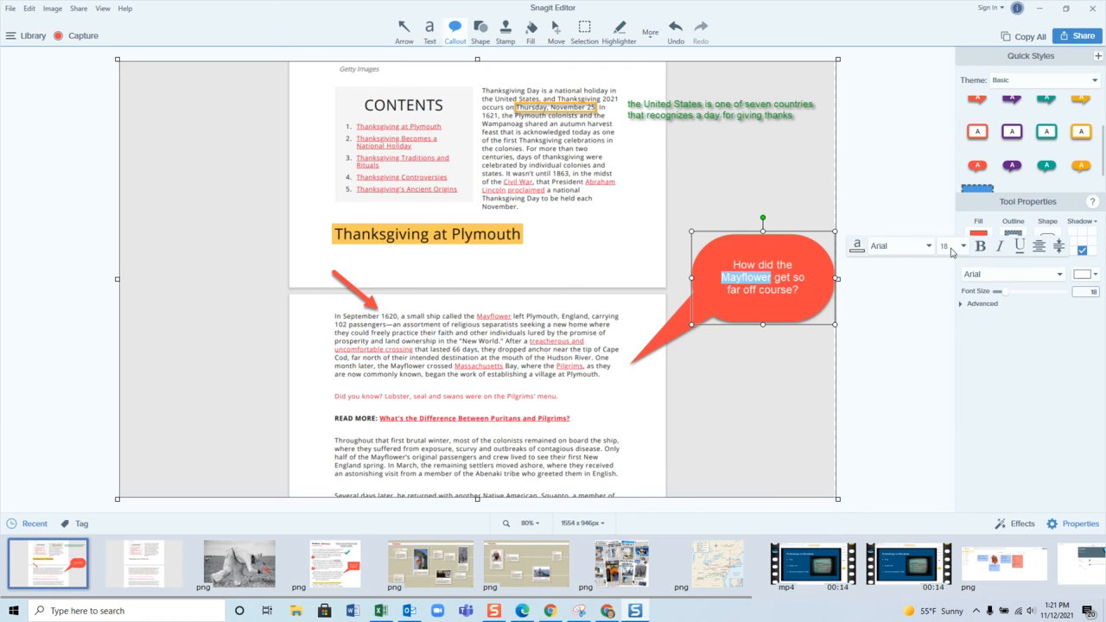
pyautogui.click(901, 410)
pyautogui.click(901, 409)
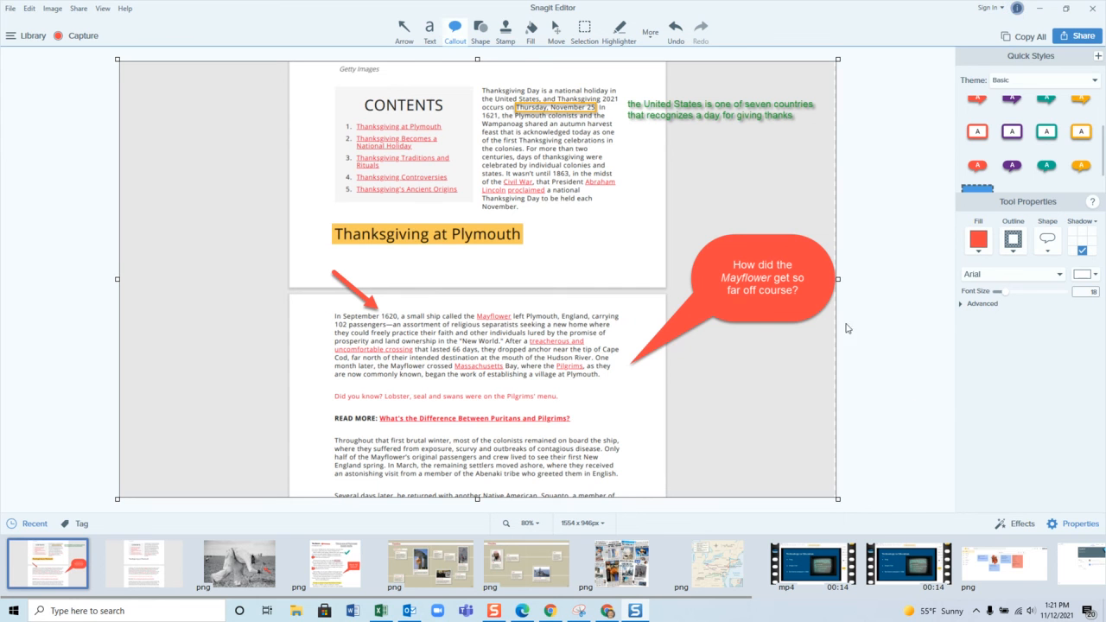
# Move the red speech-bubble callout slightly toward the Mayflower paragraph so its pointer reaches the "Cape Cod" lines.
pyautogui.click(770, 259)
pyautogui.moveTo(769, 259); pyautogui.dragTo(753, 254)
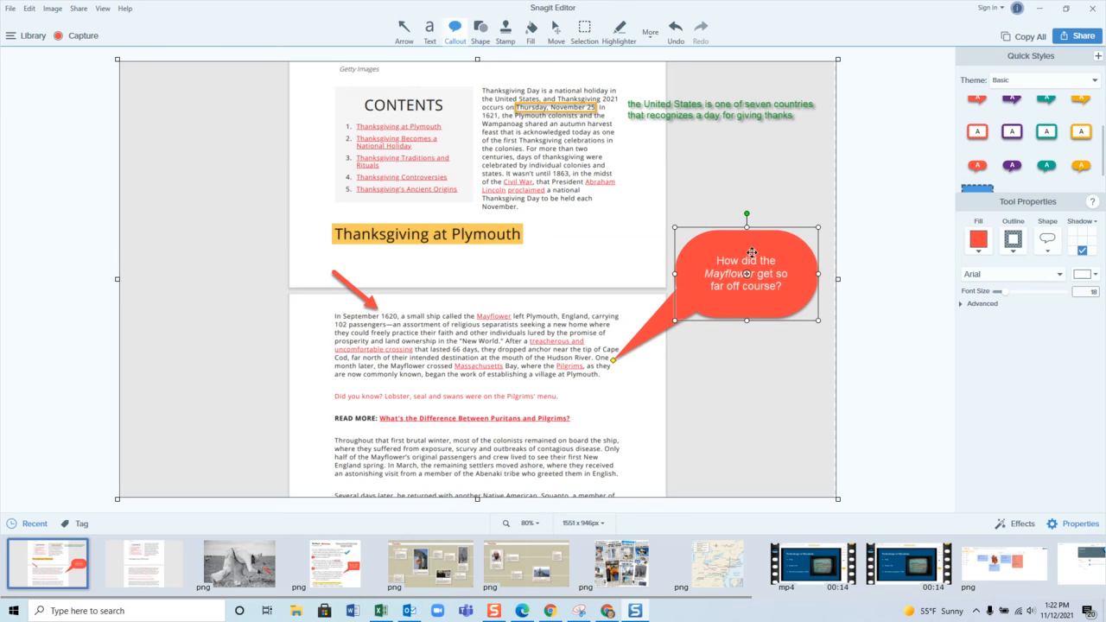
pyautogui.click(899, 355)
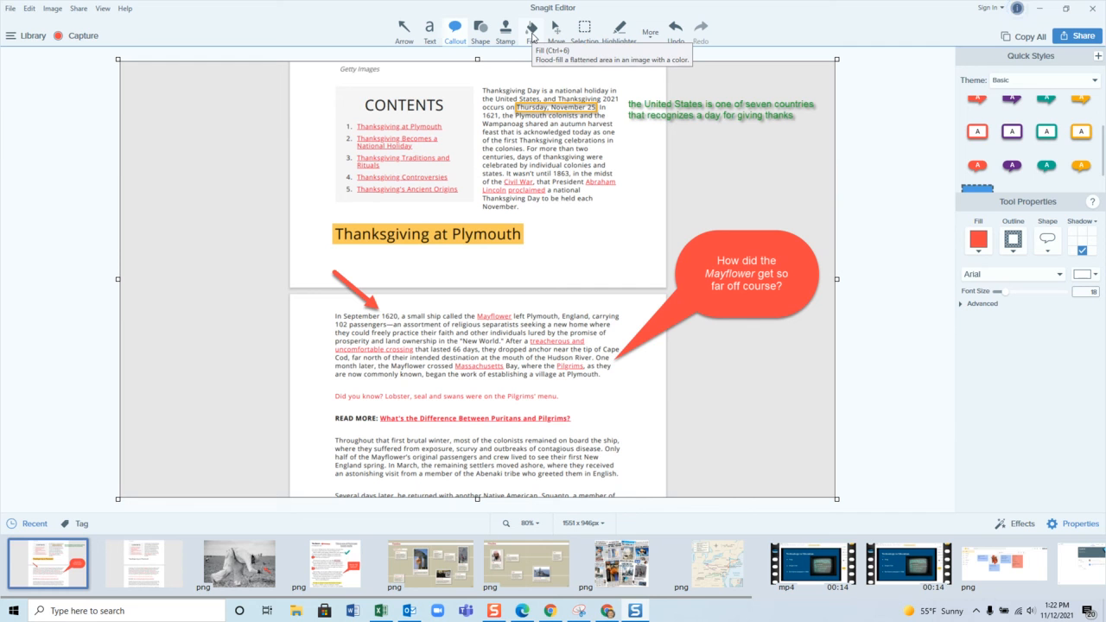
# Replace the captured "CONTENTS" heading text with "Table of Contents" using Edit Text on a rectangular selection.
pyautogui.click(586, 39)
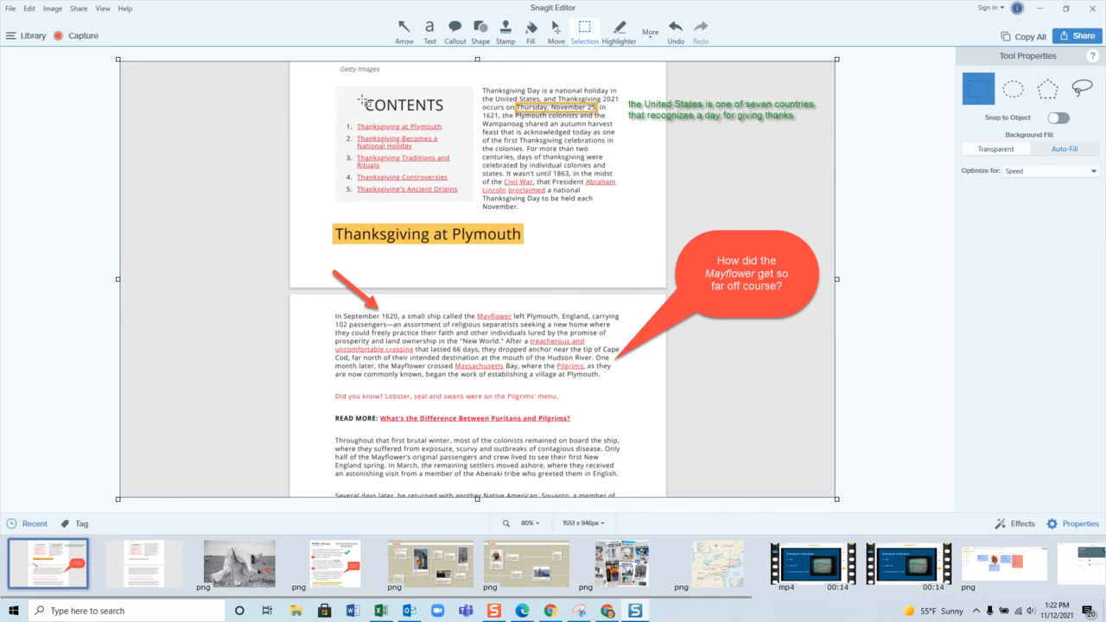
pyautogui.moveTo(363, 97); pyautogui.dragTo(451, 117)
pyautogui.rightClick(422, 107)
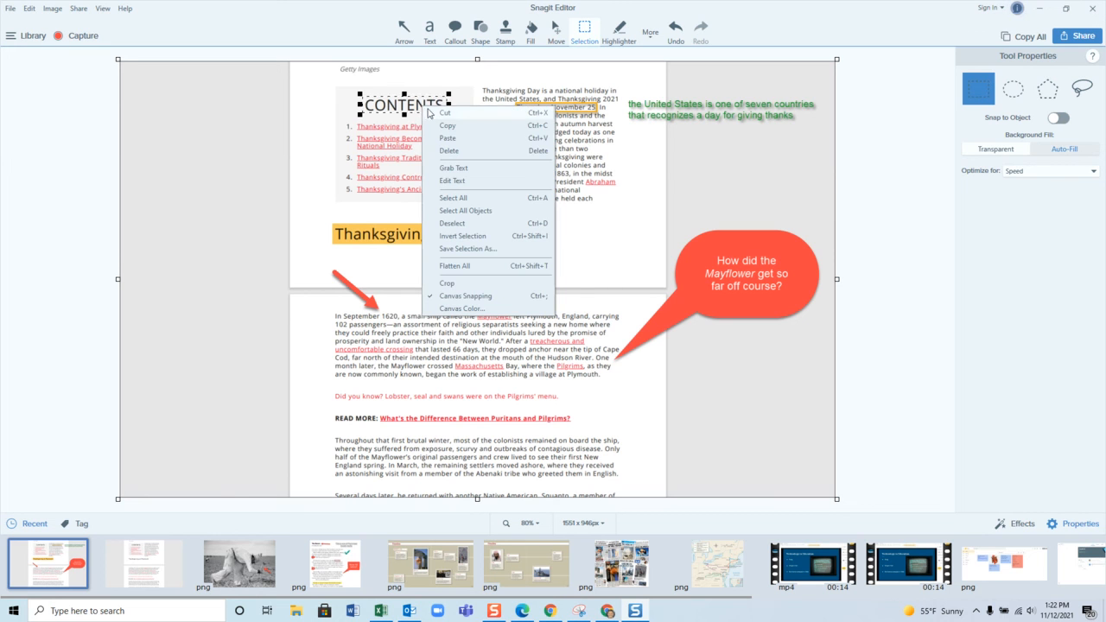
pyautogui.click(448, 180)
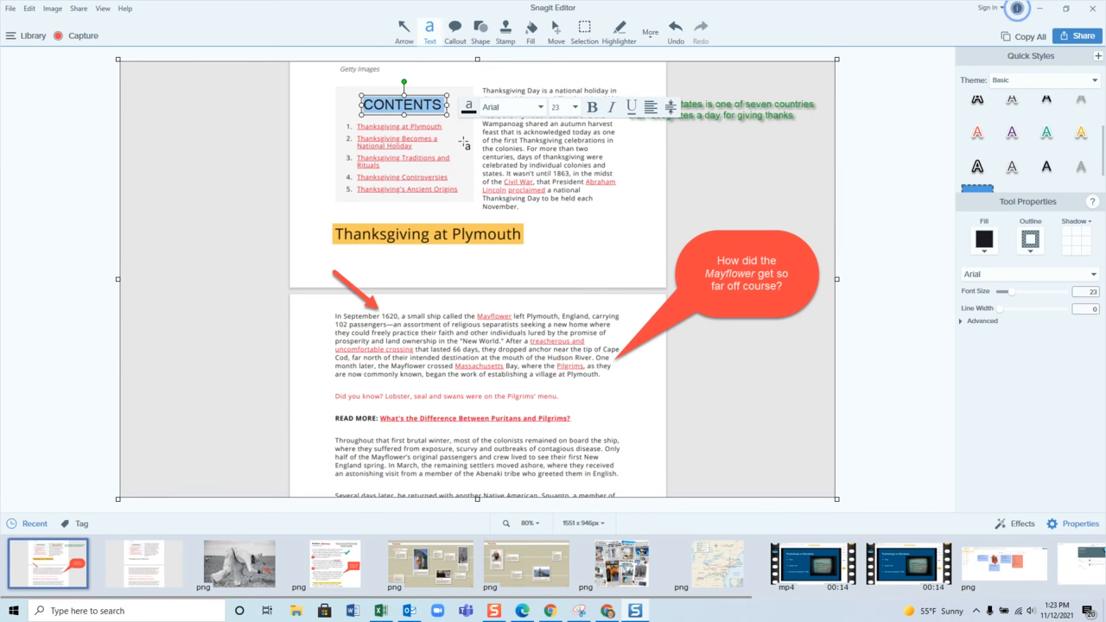
pyautogui.press('Delete')
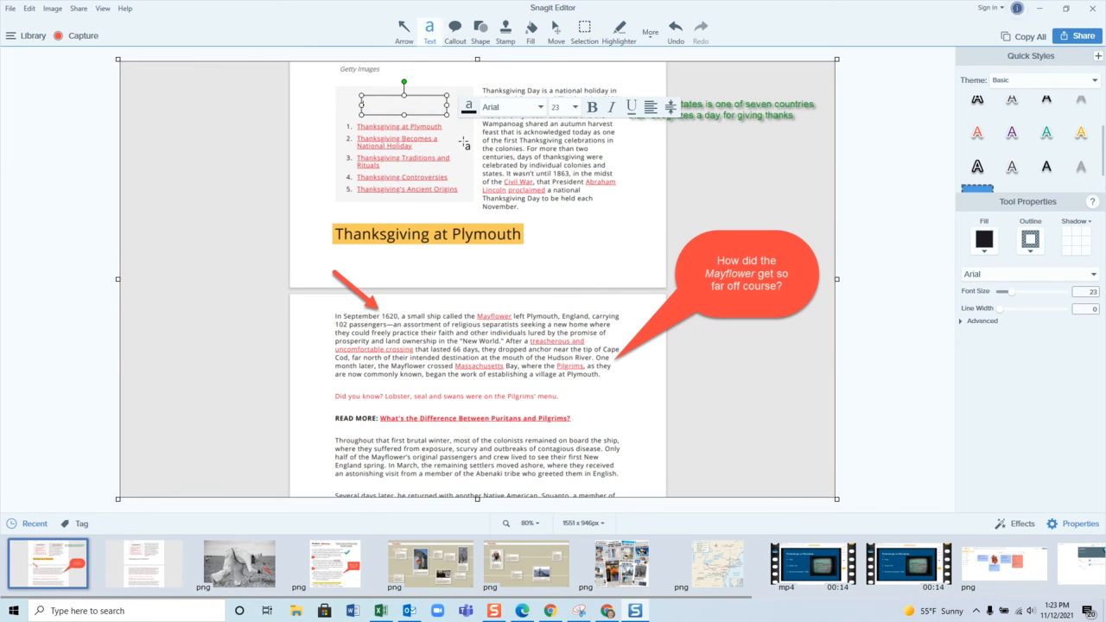
pyautogui.write('Table of Contents')
# Blur the year "1863" in the introductory paragraph with the pixelated style at intensity 25.
pyautogui.click(650, 35)
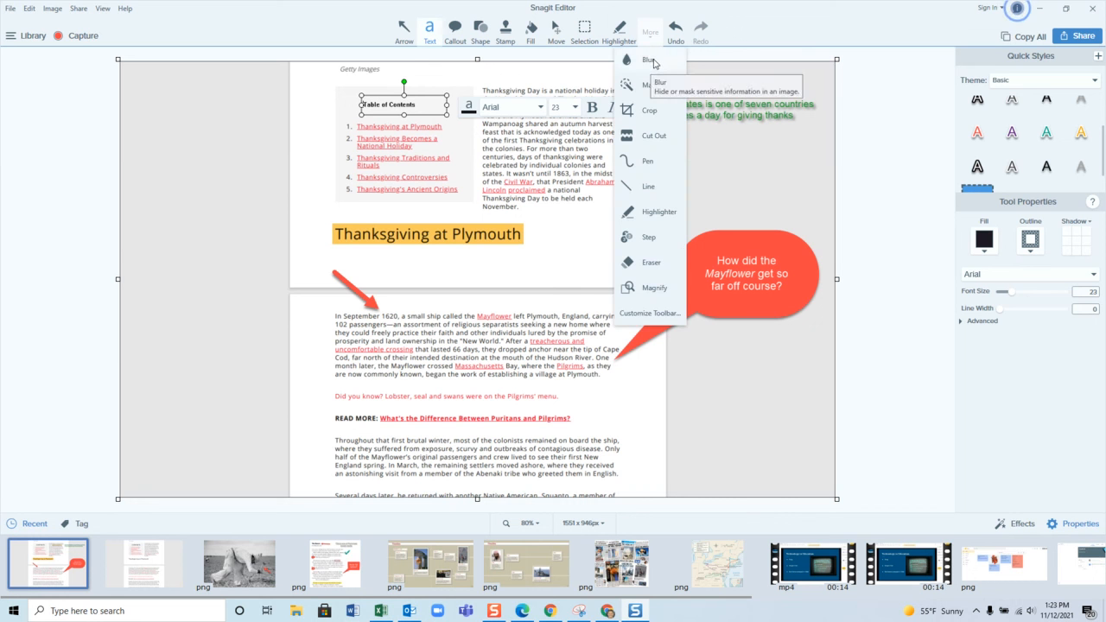
pyautogui.click(650, 60)
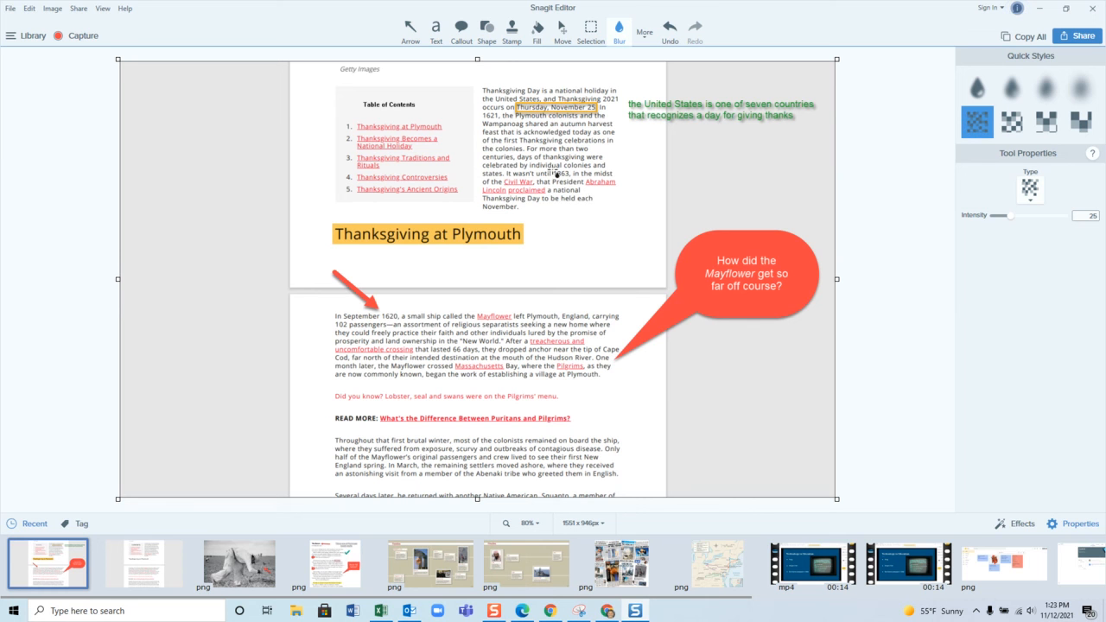
pyautogui.moveTo(555, 174); pyautogui.dragTo(574, 182)
# Cut out the horizontal band containing the "READ MORE" line across the image, using the torn-edge style with a gap.
pyautogui.click(645, 38)
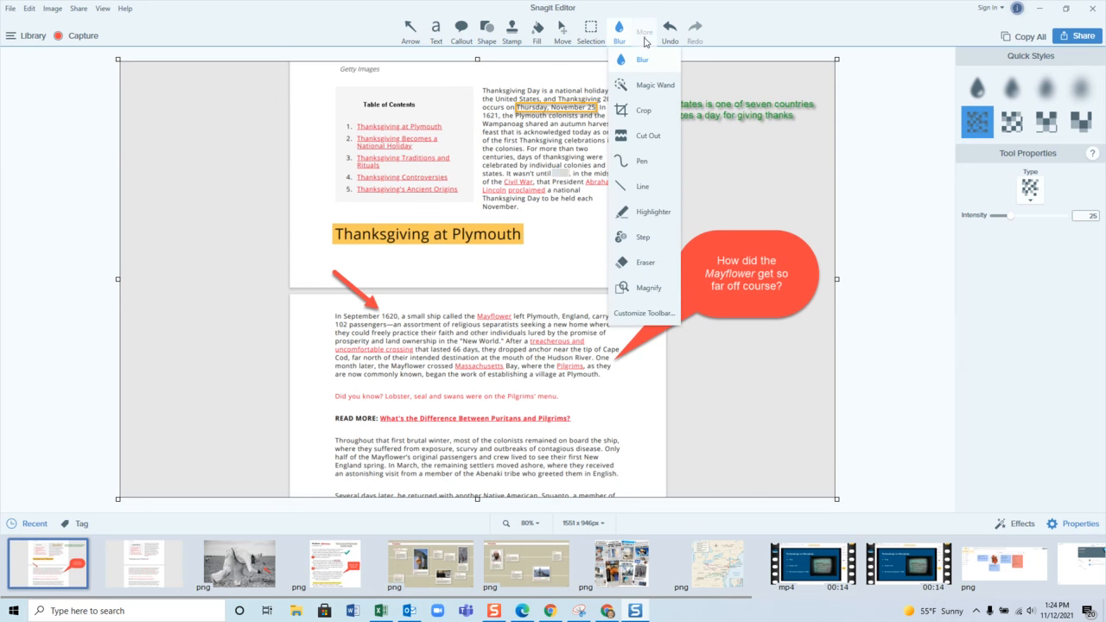
pyautogui.click(648, 136)
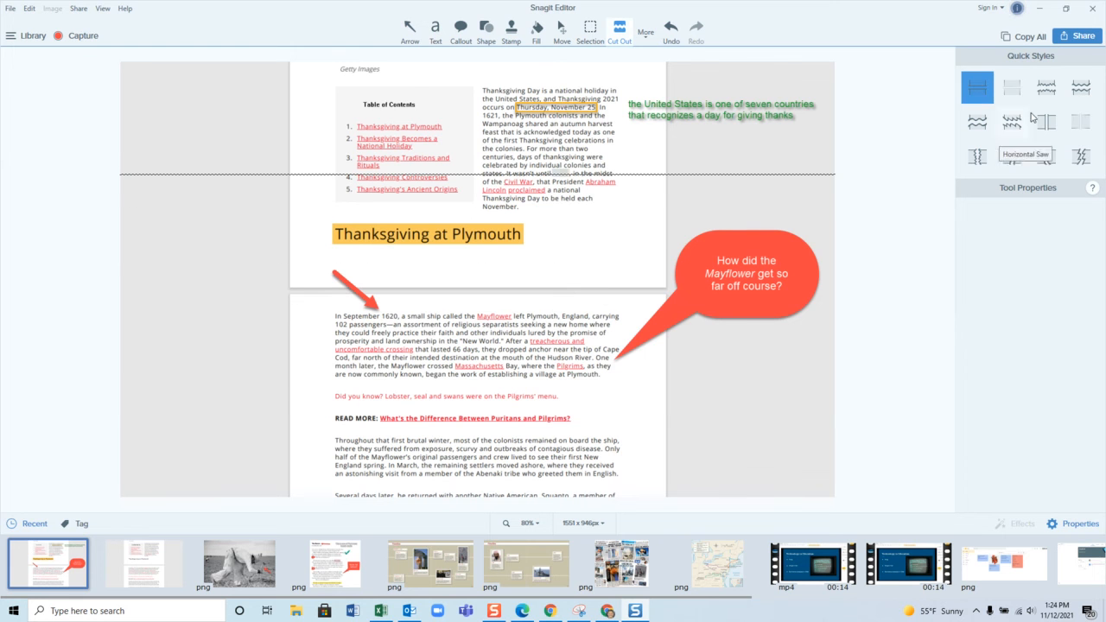
pyautogui.click(1047, 87)
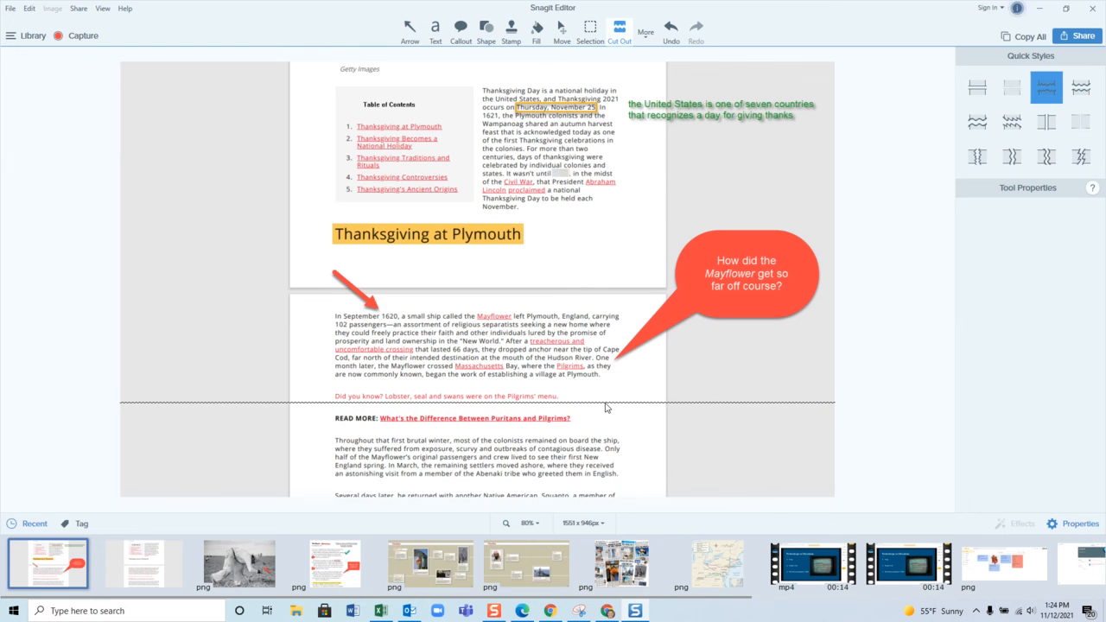
pyautogui.moveTo(603, 405)
pyautogui.mouseDown()
pyautogui.moveTo(601, 436)
pyautogui.moveTo(874, 420)
pyautogui.mouseUp()
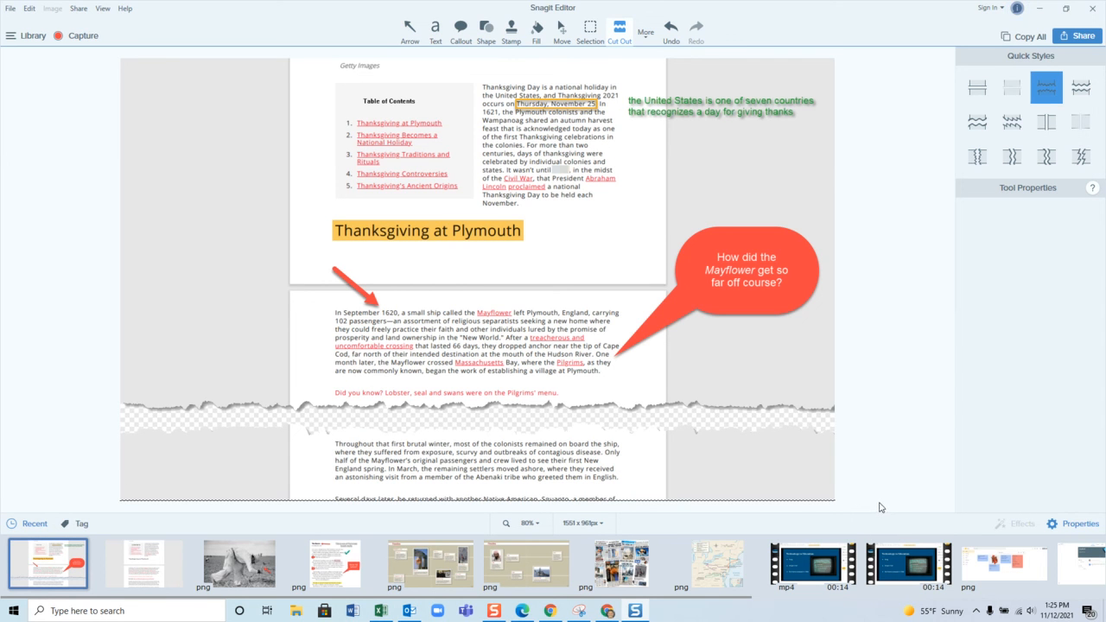
# Place red teardrop step markers numbered 1 to 5 in a column in the gray margin beside the table of contents.
pyautogui.click(647, 35)
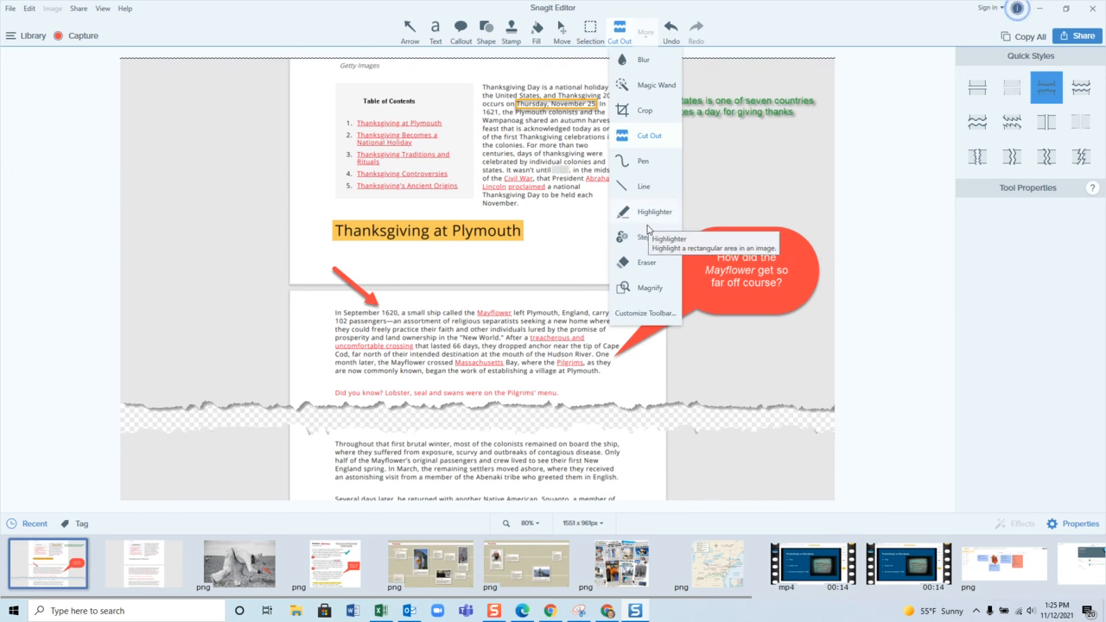
pyautogui.click(638, 239)
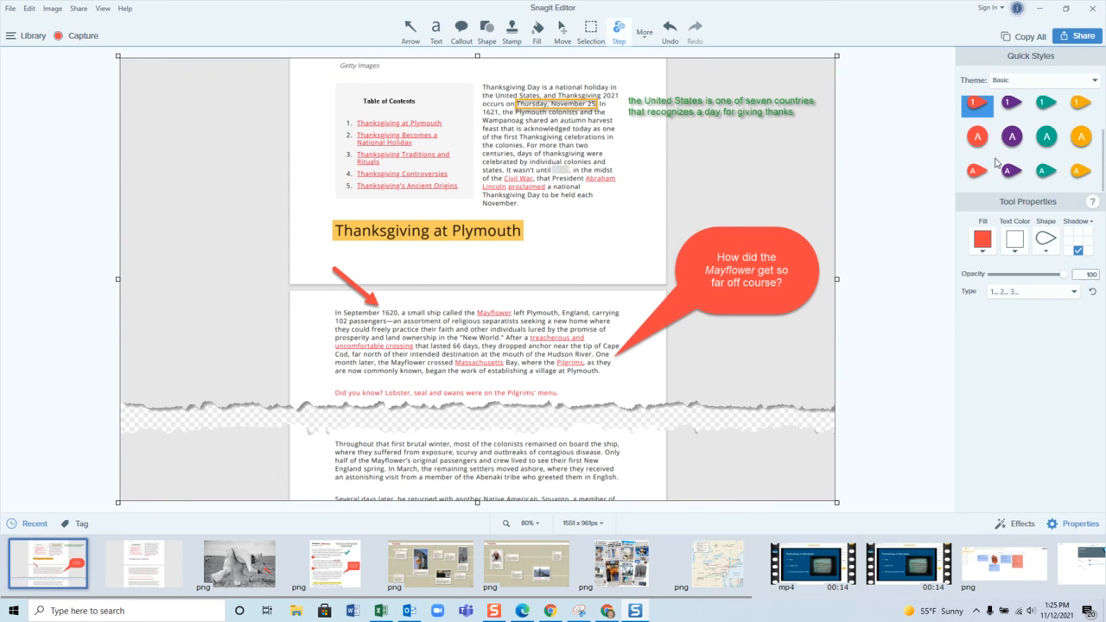
pyautogui.scroll(1, 1000, 157)
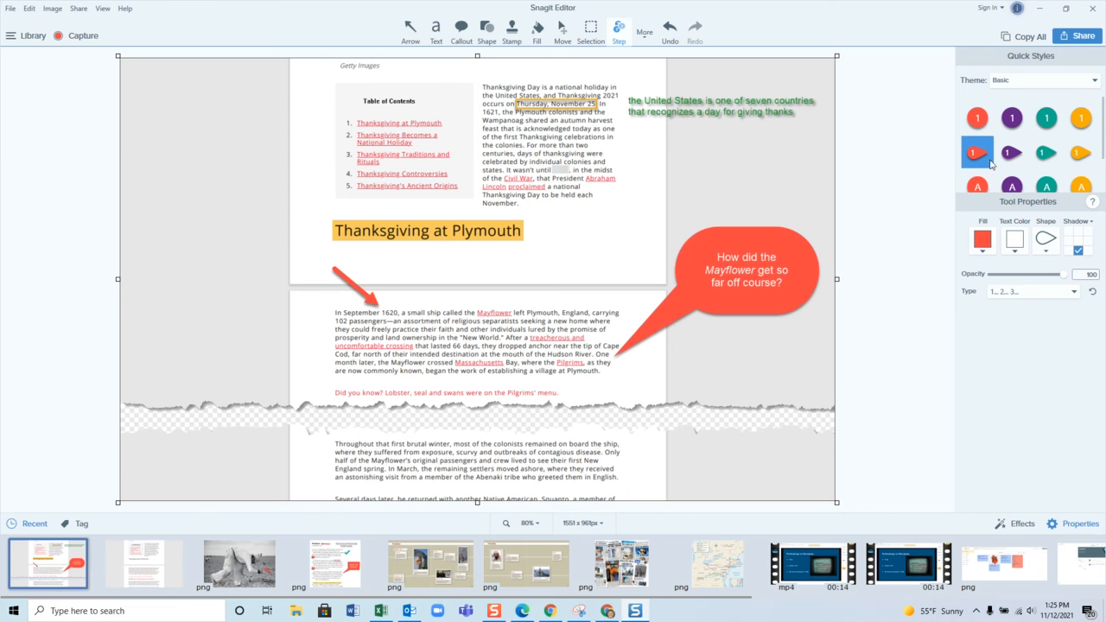
pyautogui.click(162, 98)
pyautogui.click(151, 120)
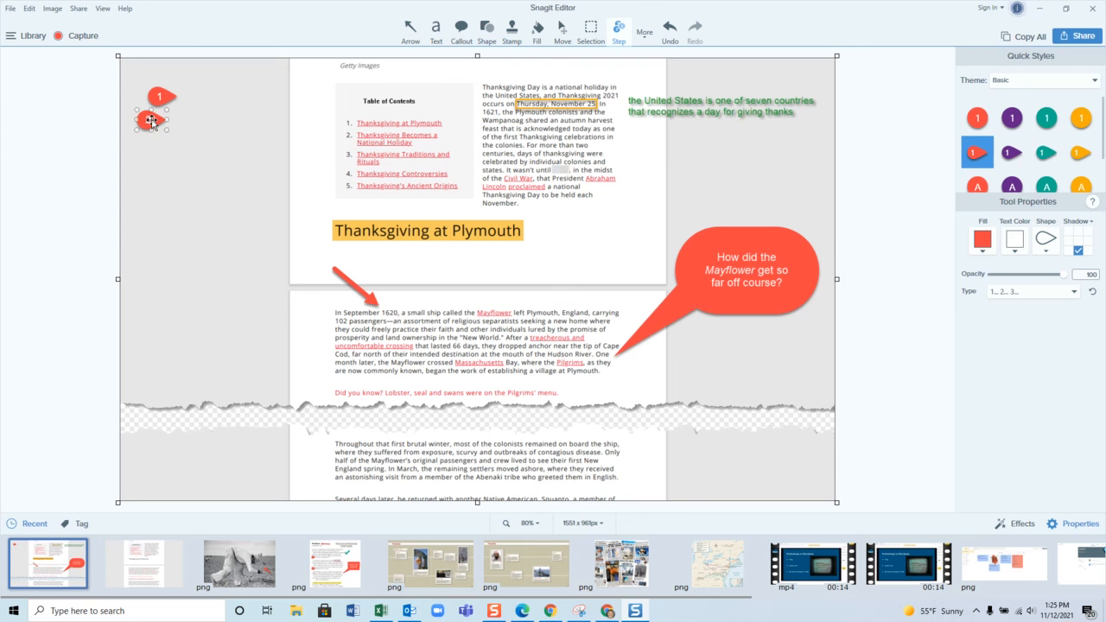
pyautogui.click(154, 145)
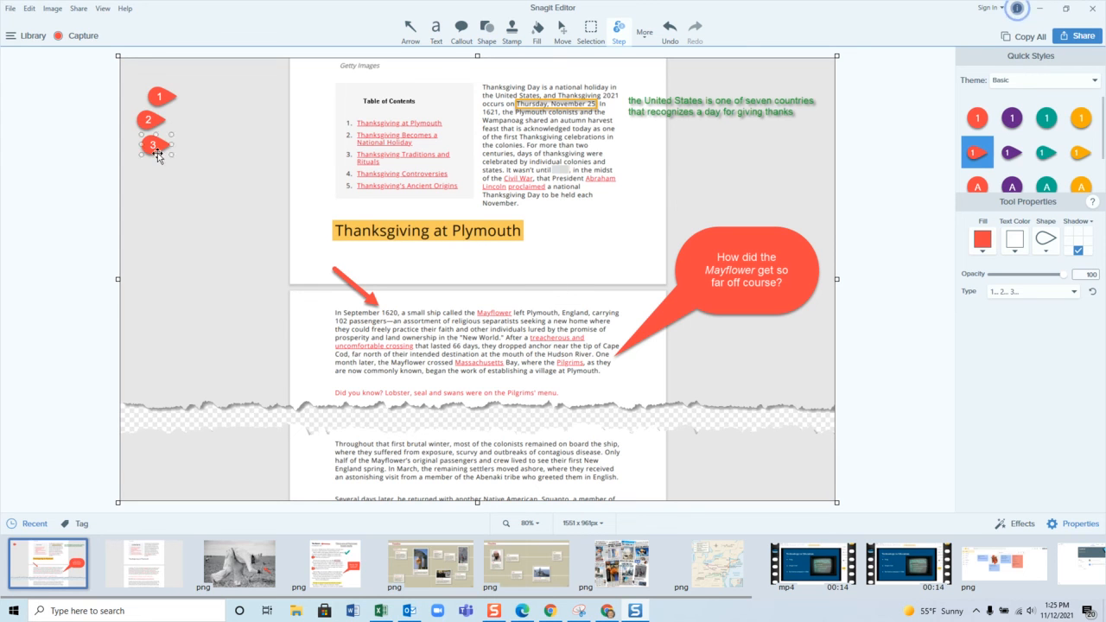
pyautogui.click(156, 169)
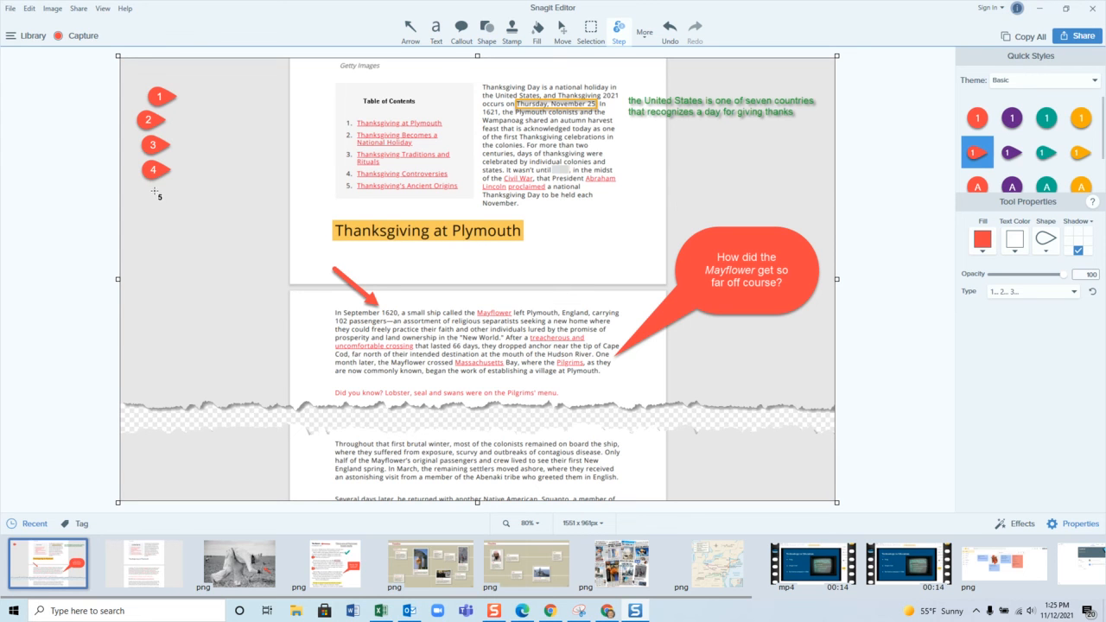
pyautogui.click(155, 194)
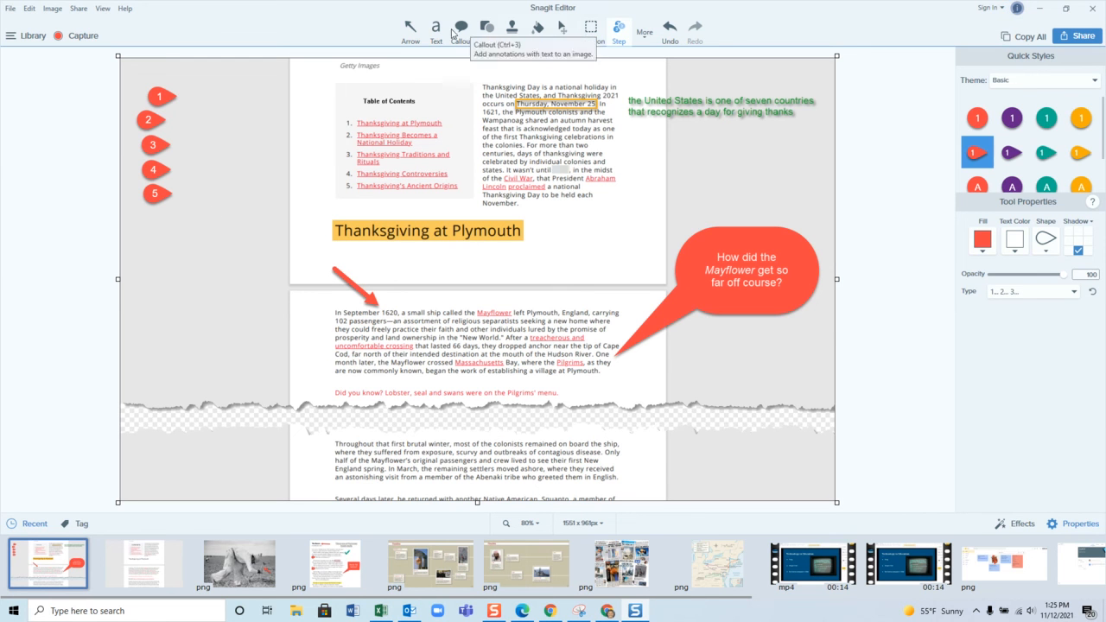
pyautogui.click(641, 35)
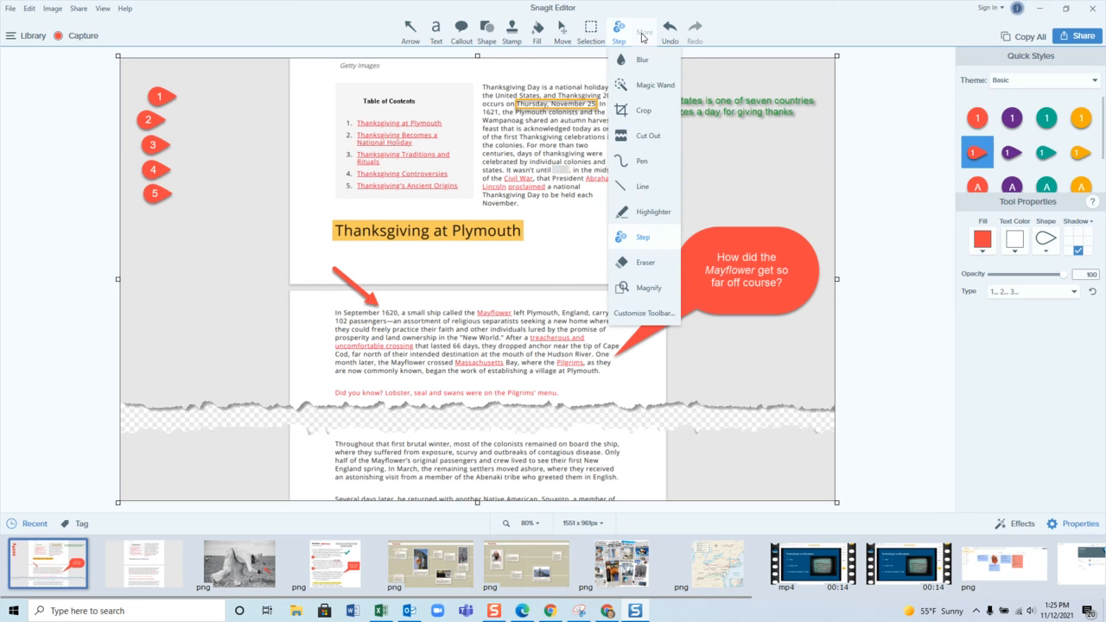
pyautogui.click(642, 35)
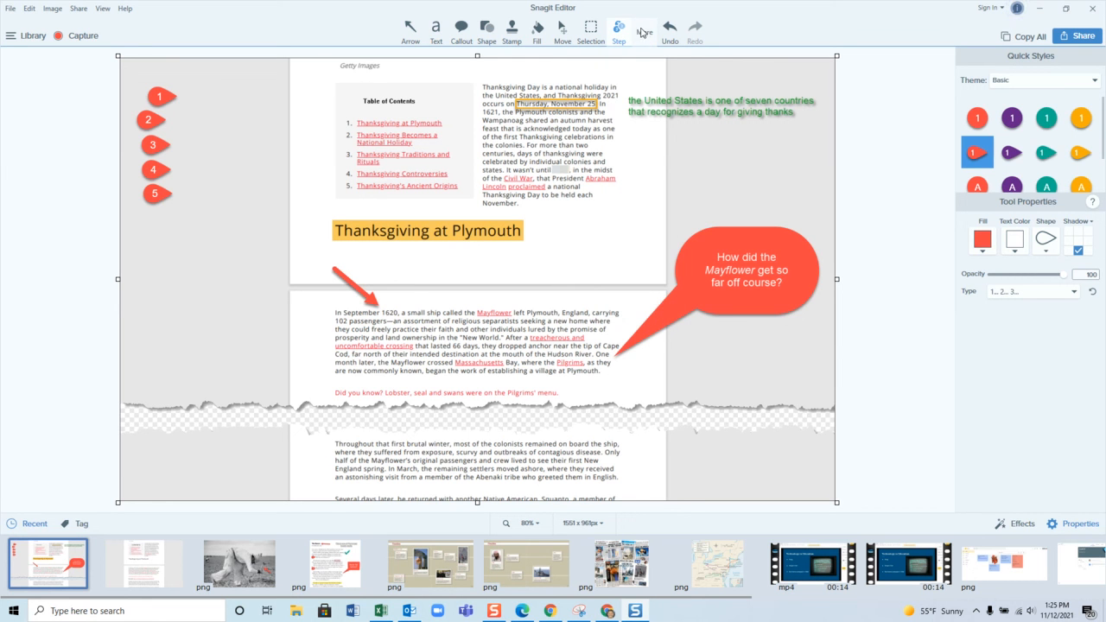
pyautogui.click(79, 10)
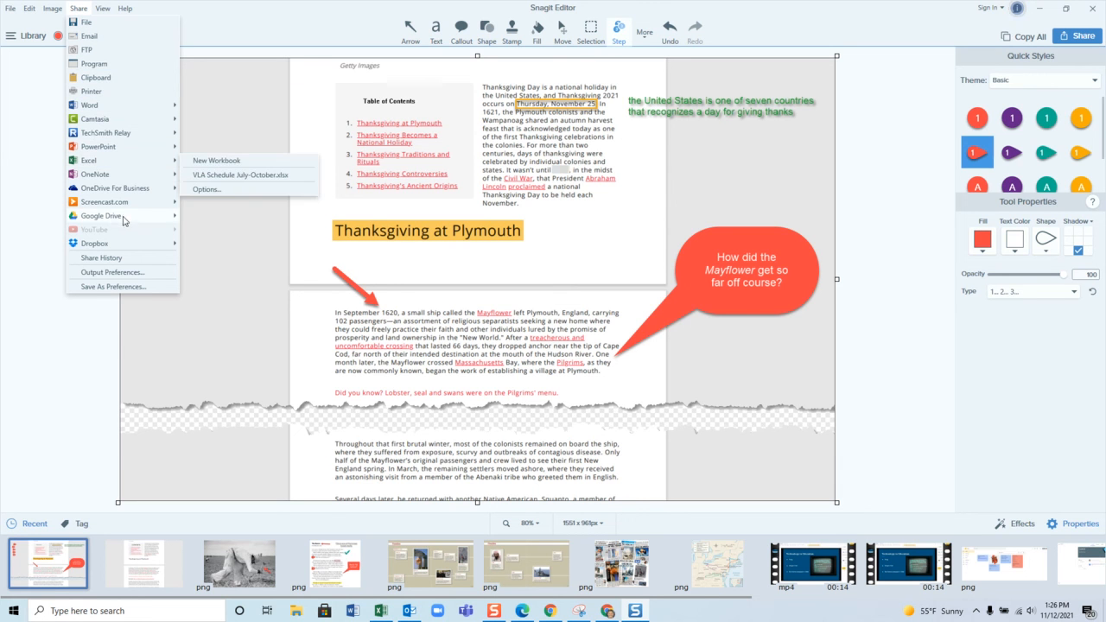
pyautogui.moveTo(116, 222)
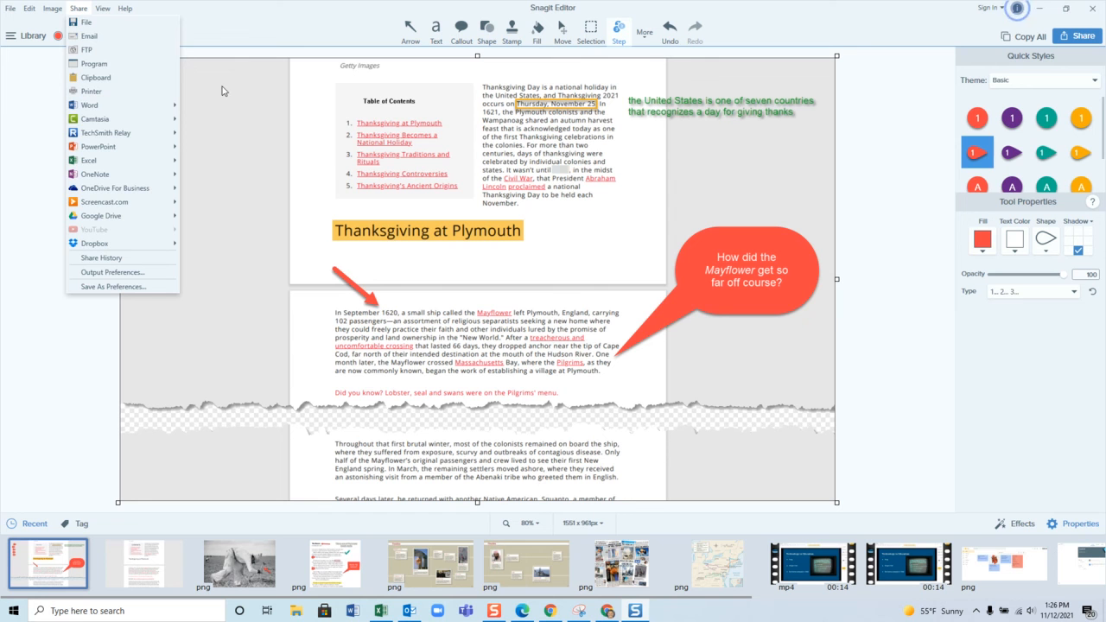
pyautogui.click(78, 9)
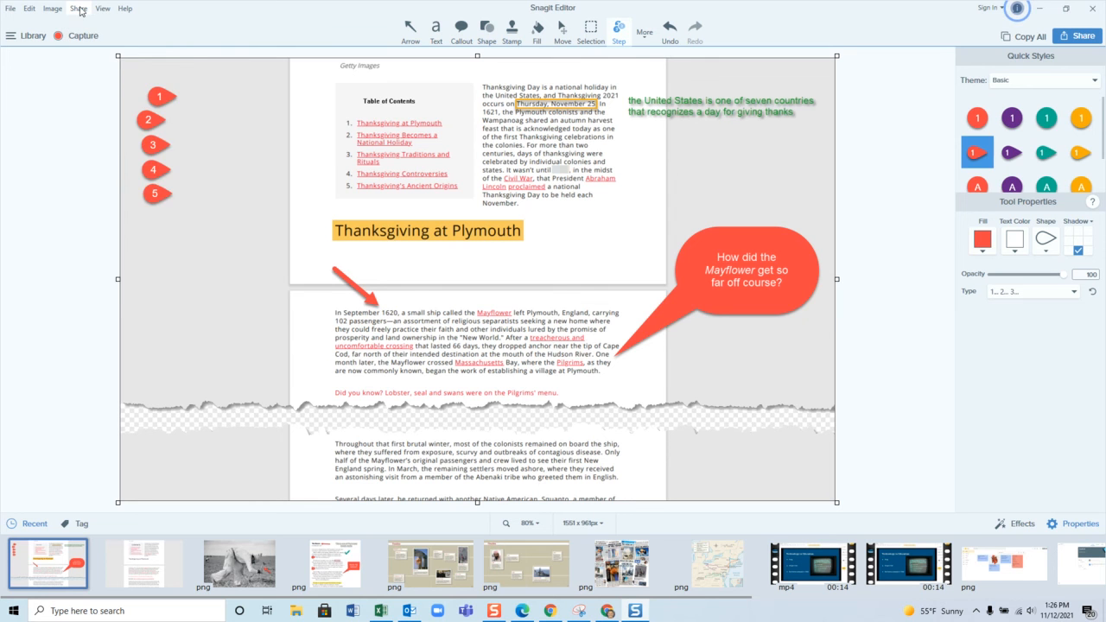